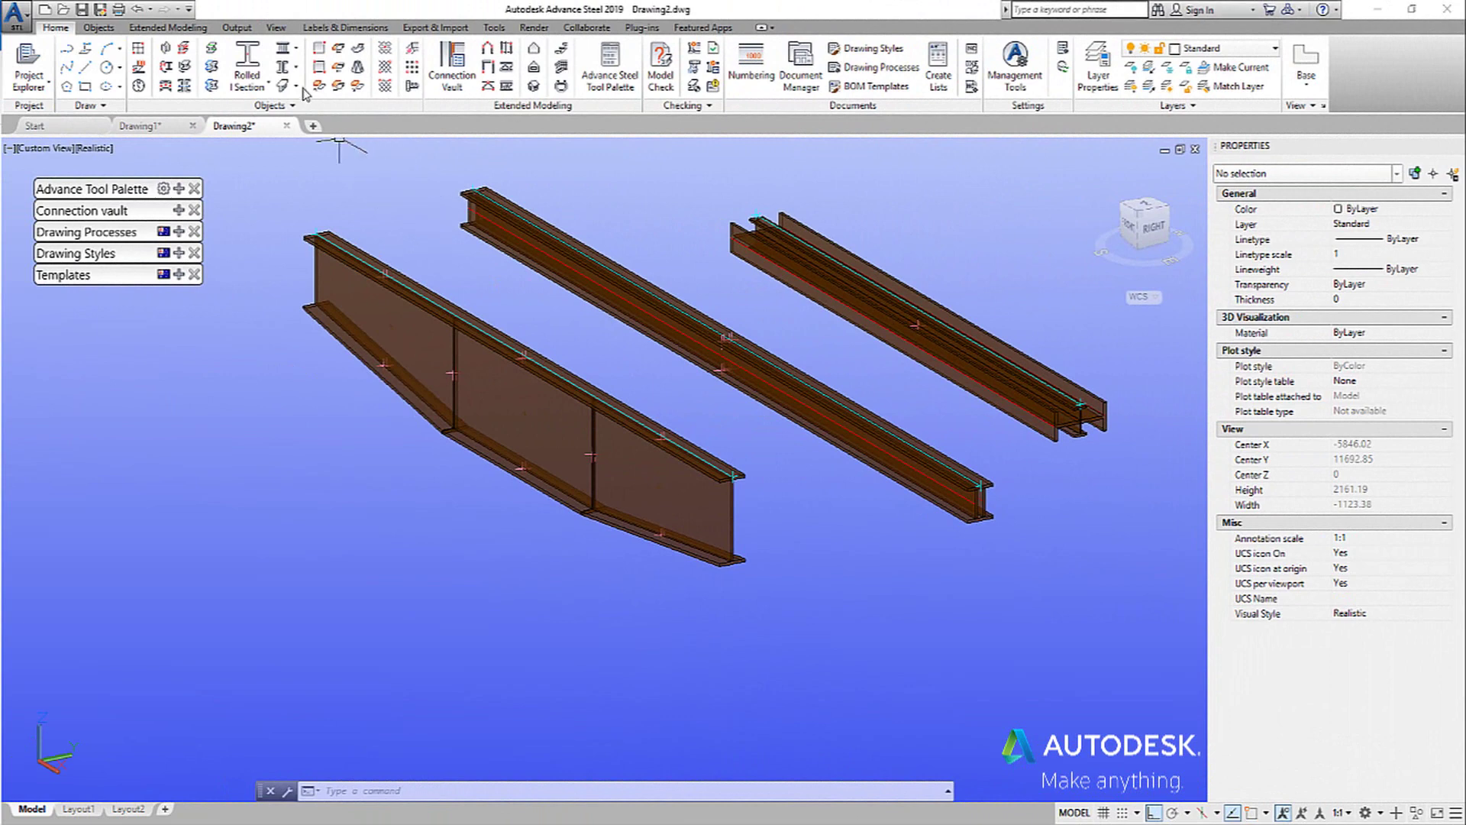
Step: Show the available beam types and inspect the tapered beam's properties
left_click(296, 48)
left_click(586, 419)
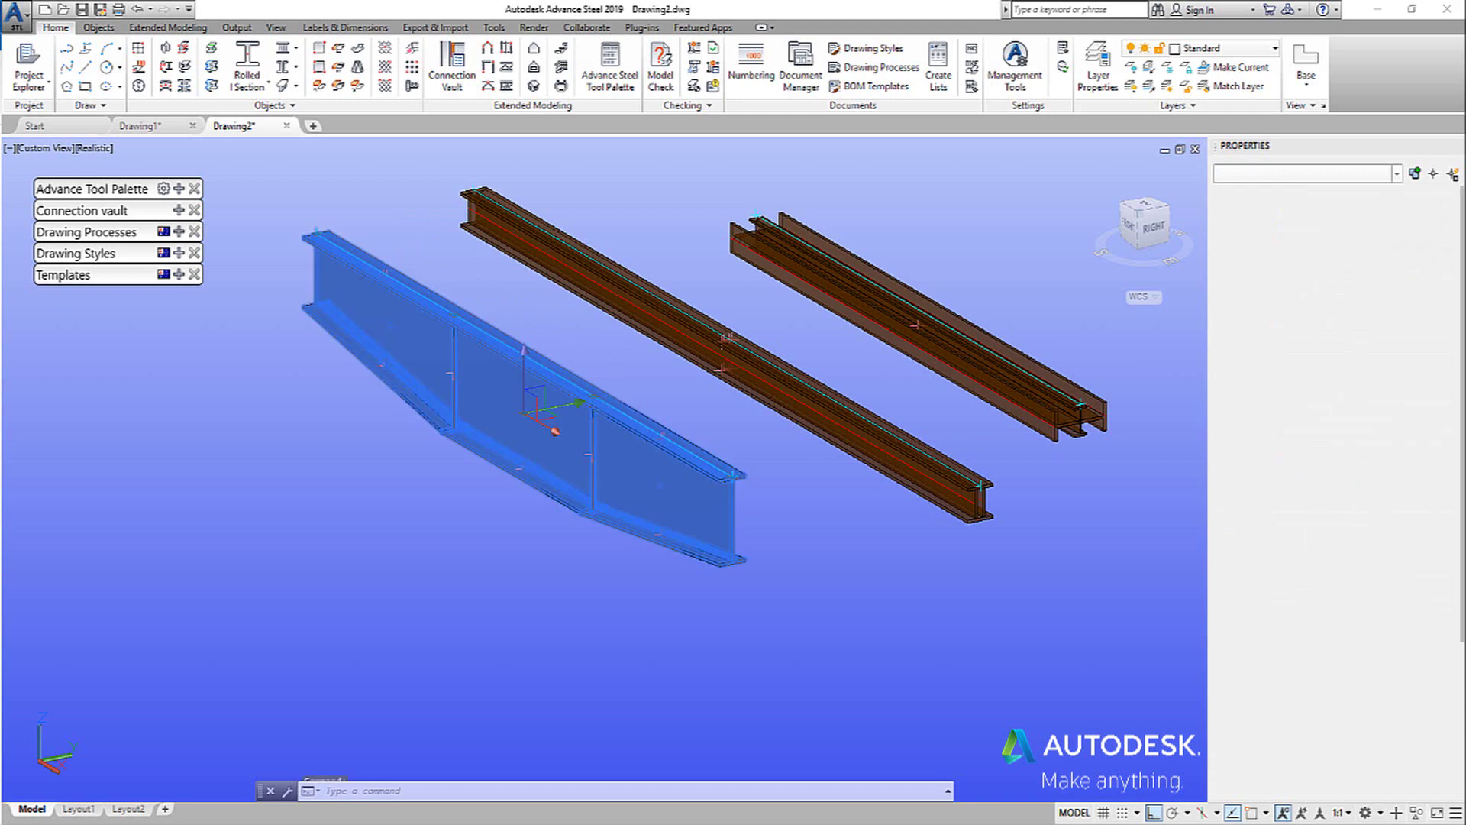
double_click(460, 327)
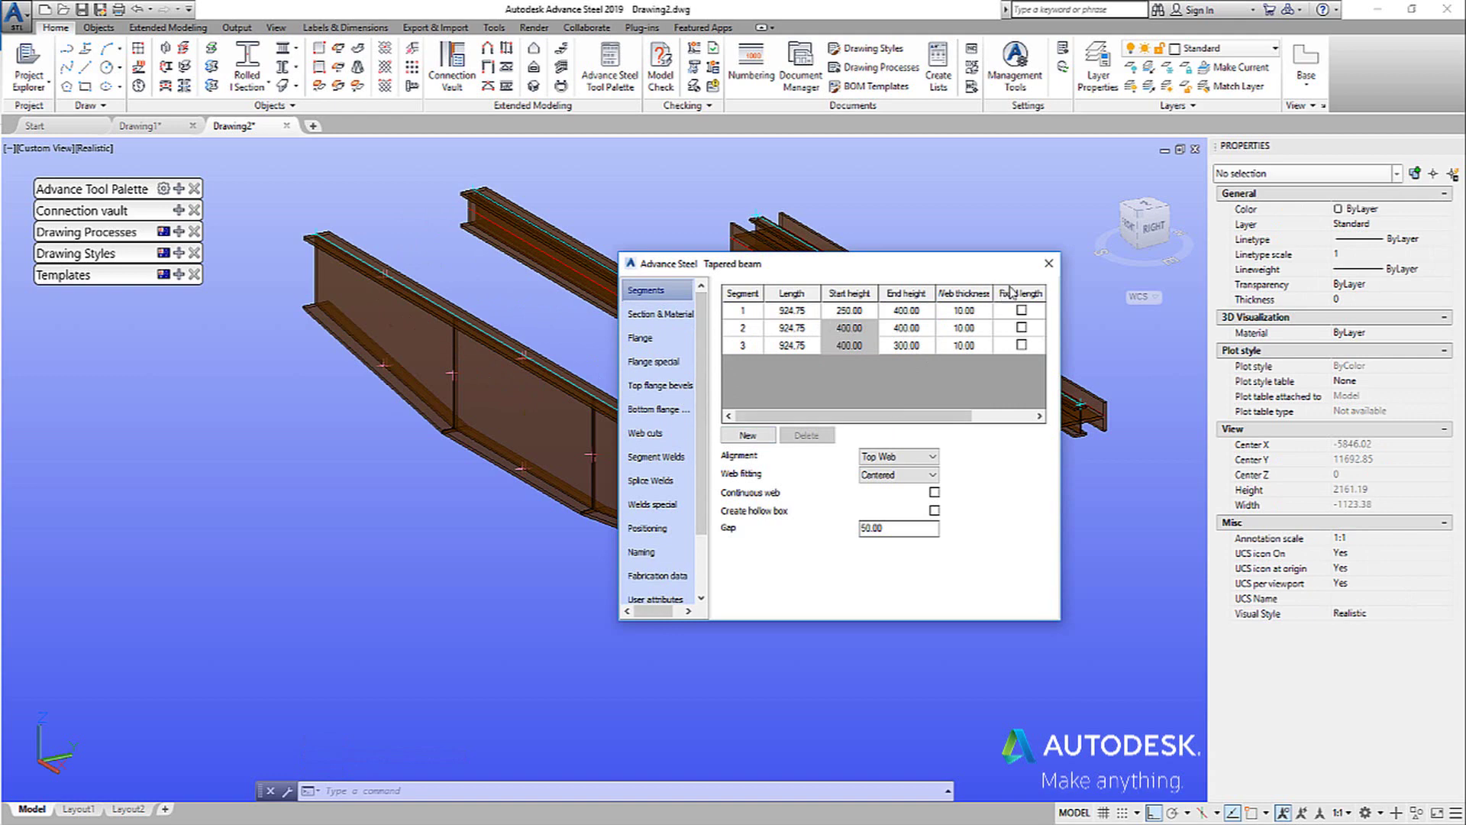
left_click(1047, 265)
Step: Review the section profiles in the middle compound beam's properties
double_click(778, 359)
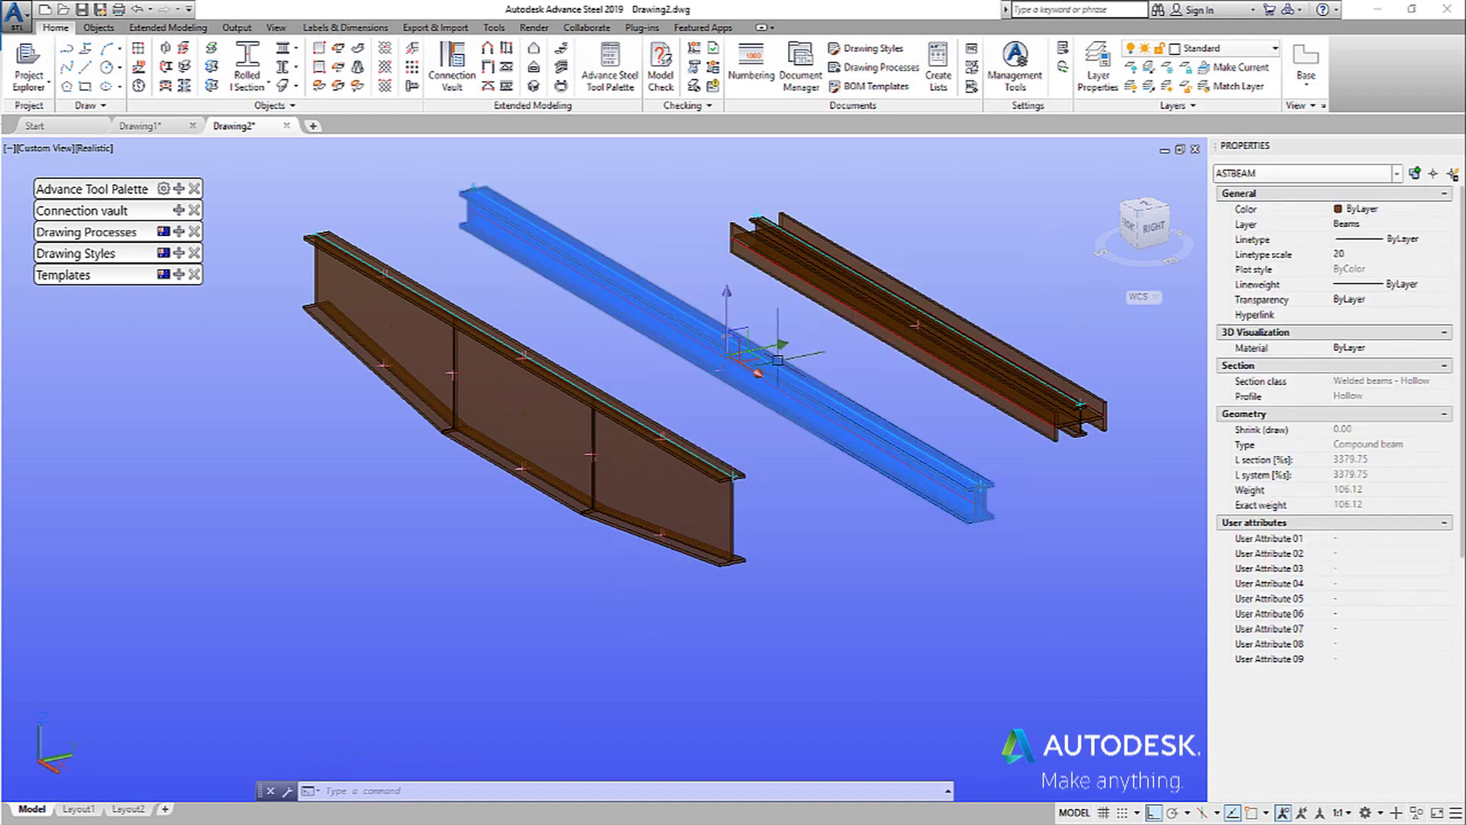
left_click_drag(827, 272, 479, 368)
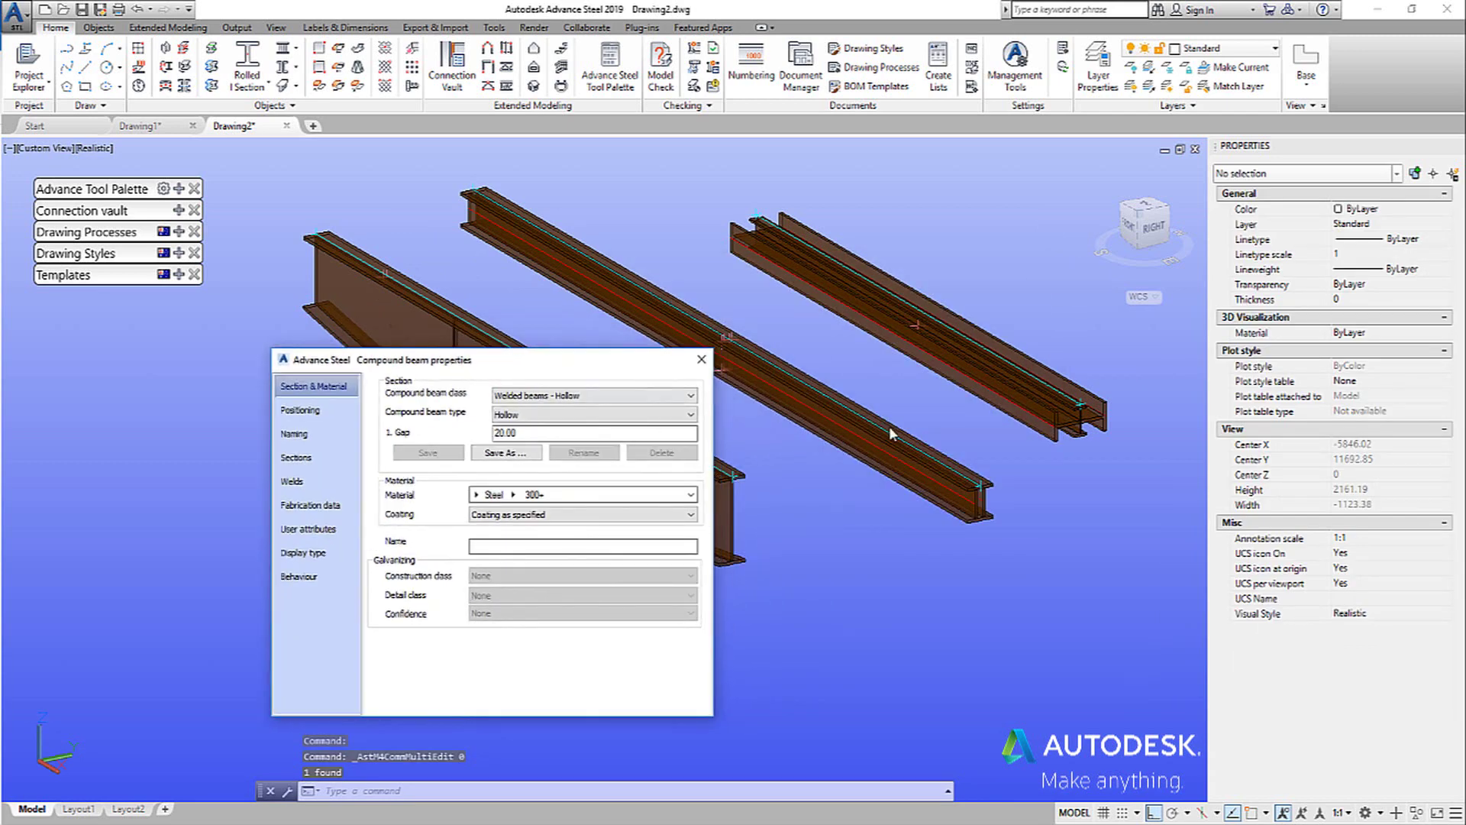
left_click(317, 457)
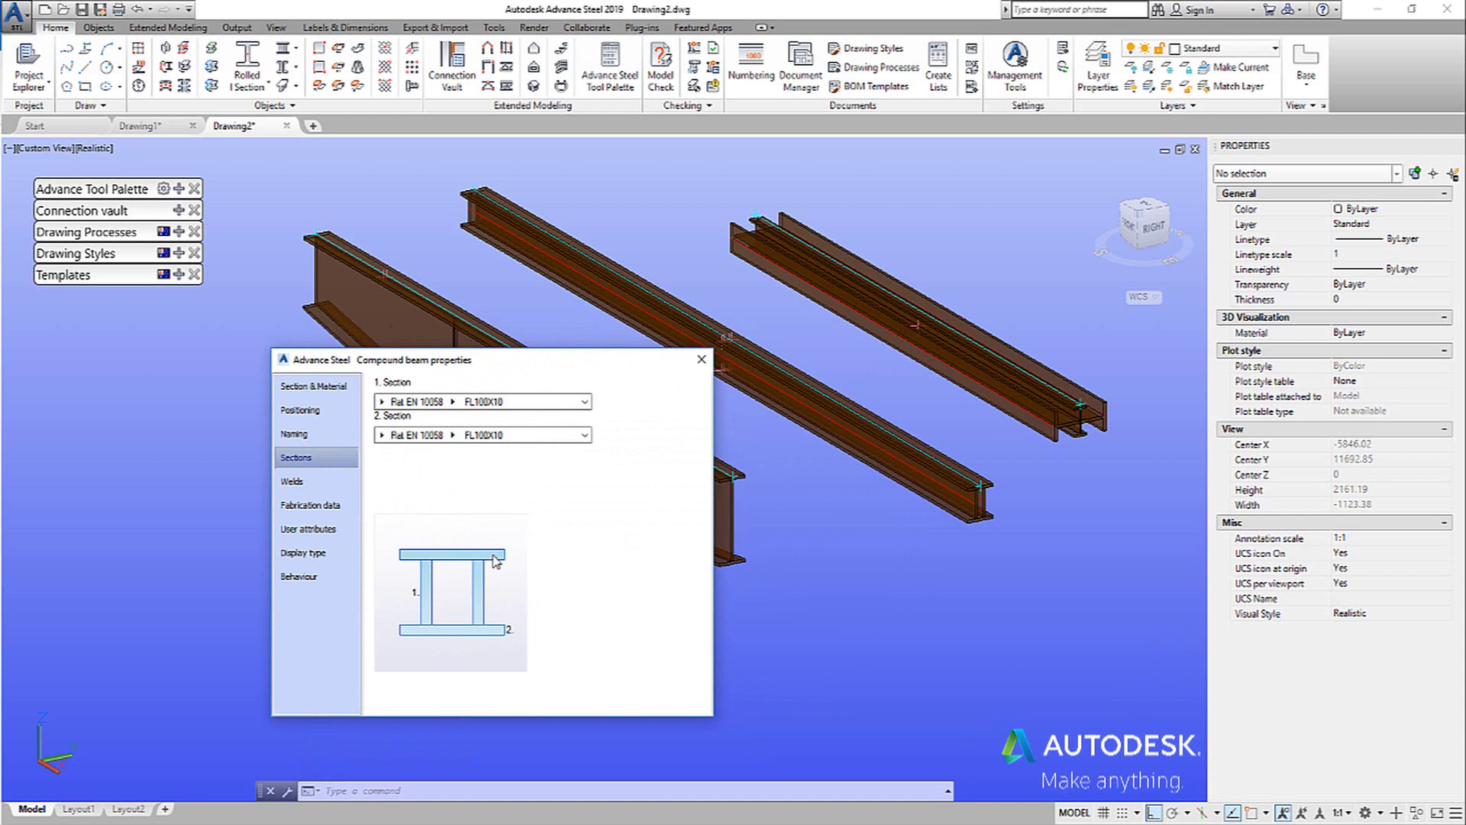
left_click(701, 359)
Step: Review the section profiles in the right-hand compound beam's properties
left_click(996, 391)
double_click(997, 391)
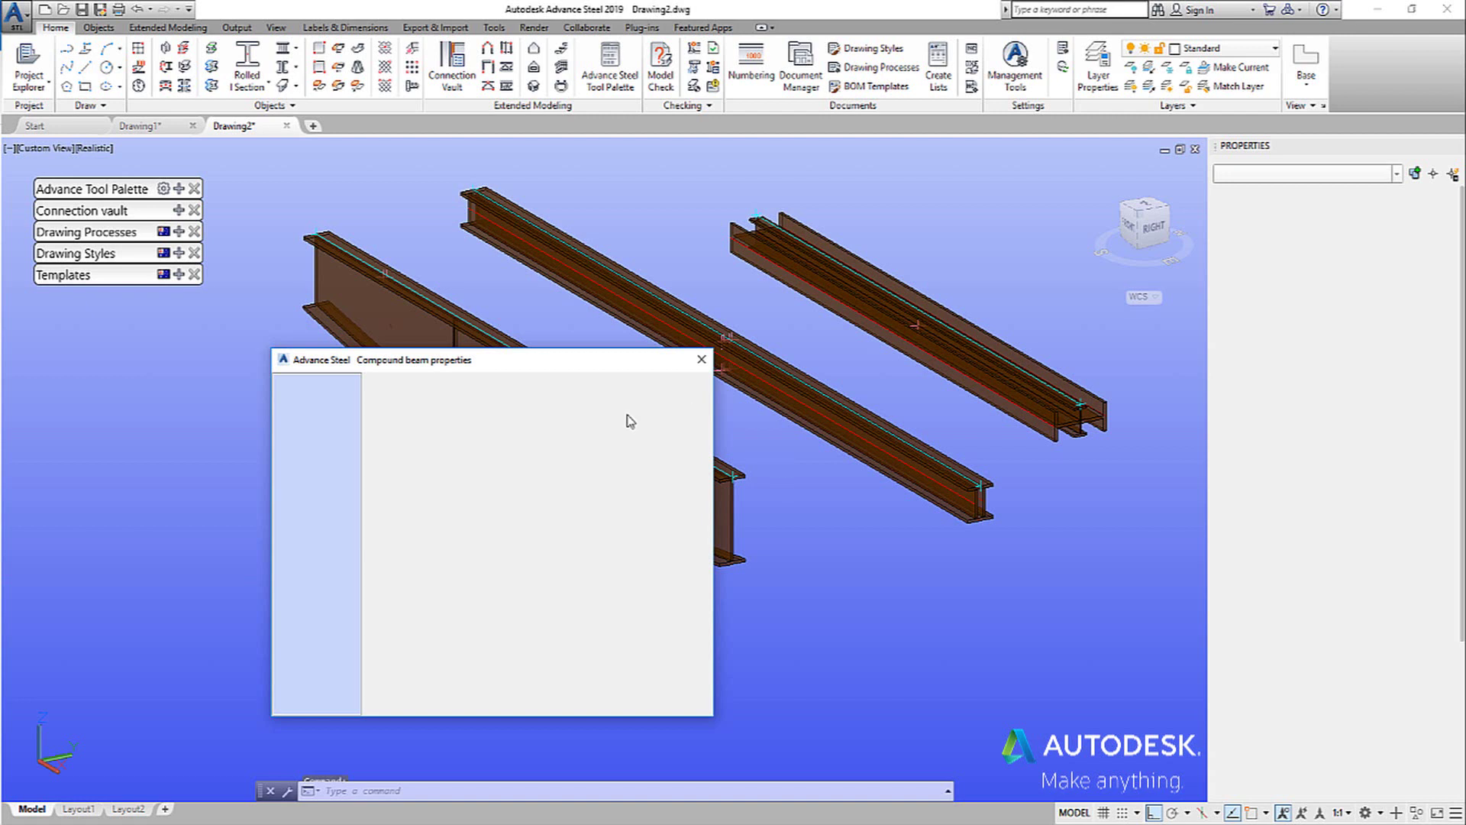
left_click(301, 456)
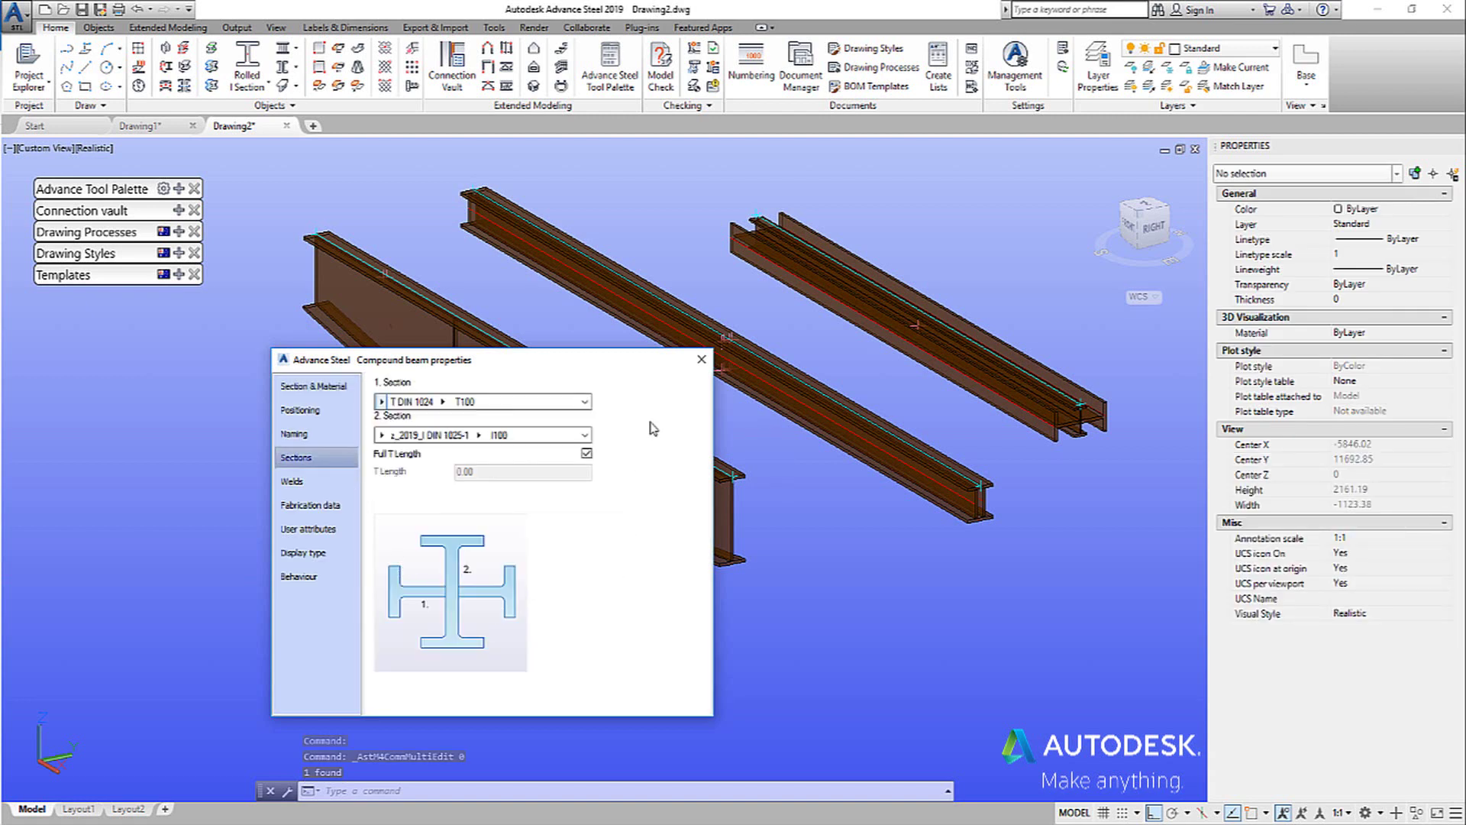
left_click(703, 359)
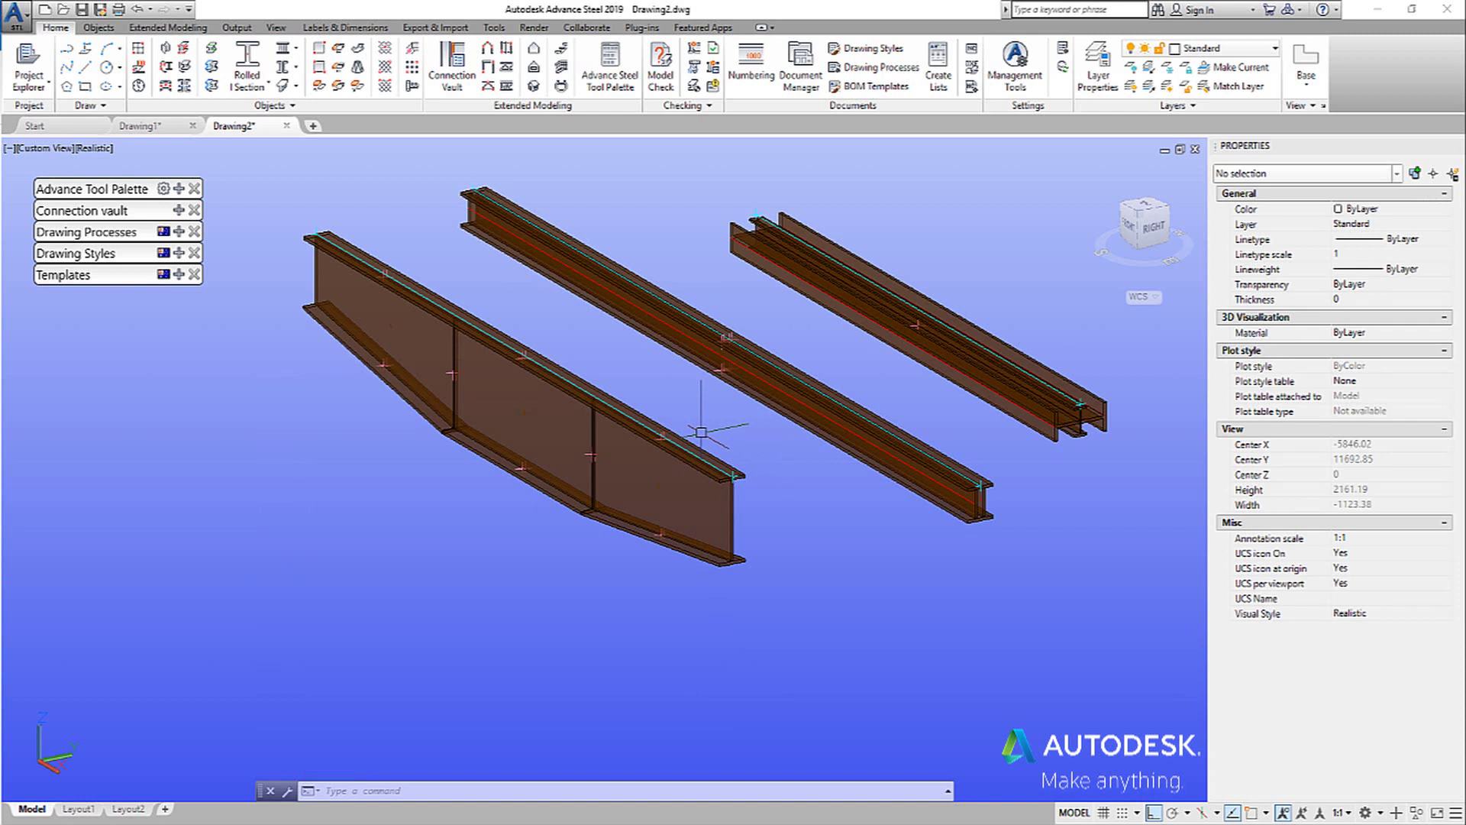
Step: Check the tapered beam's Display type and Behaviour pages, ending on Display type
left_click(747, 466)
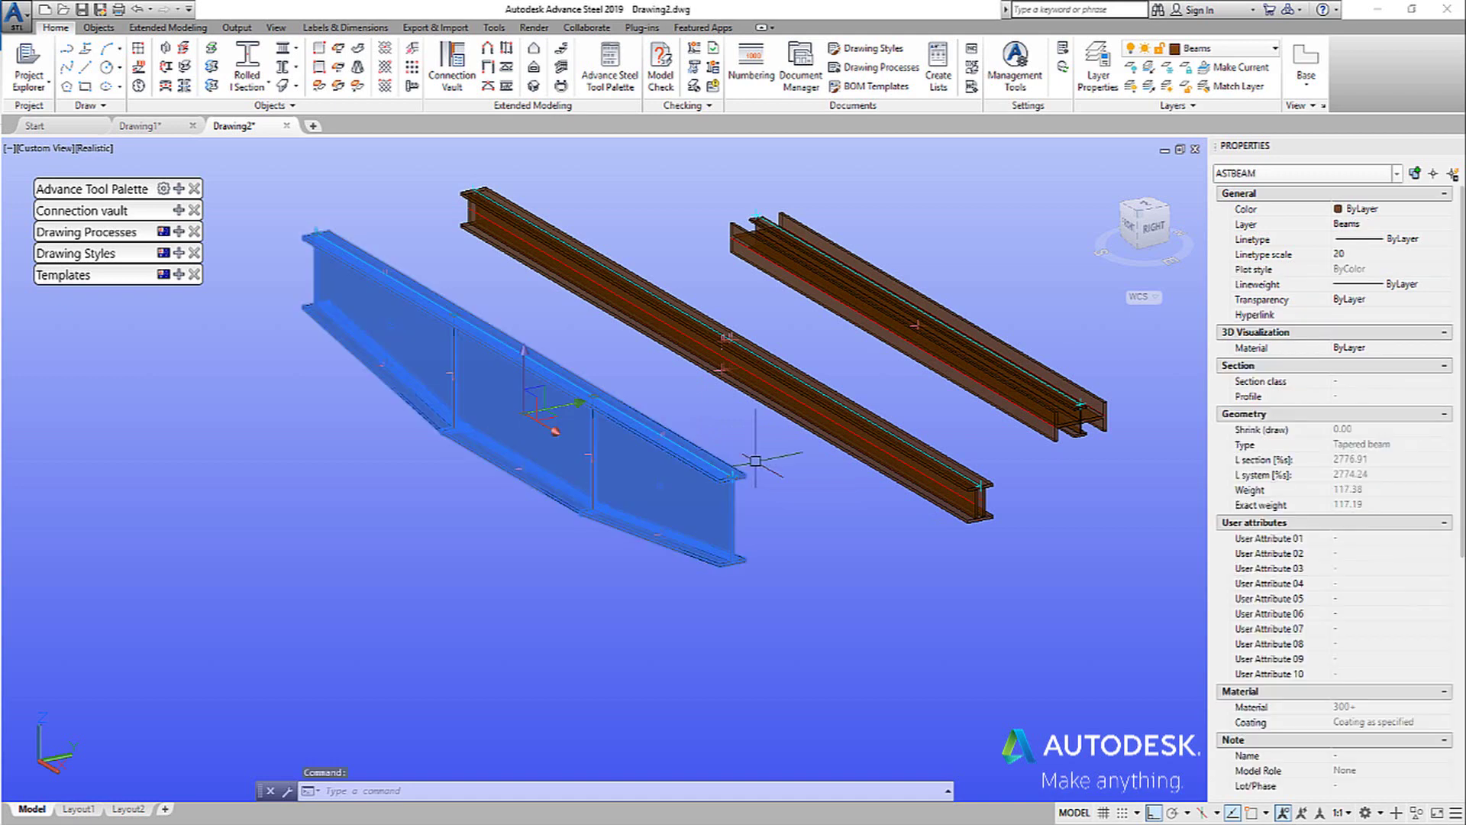
key("Escape")
key("Escape")
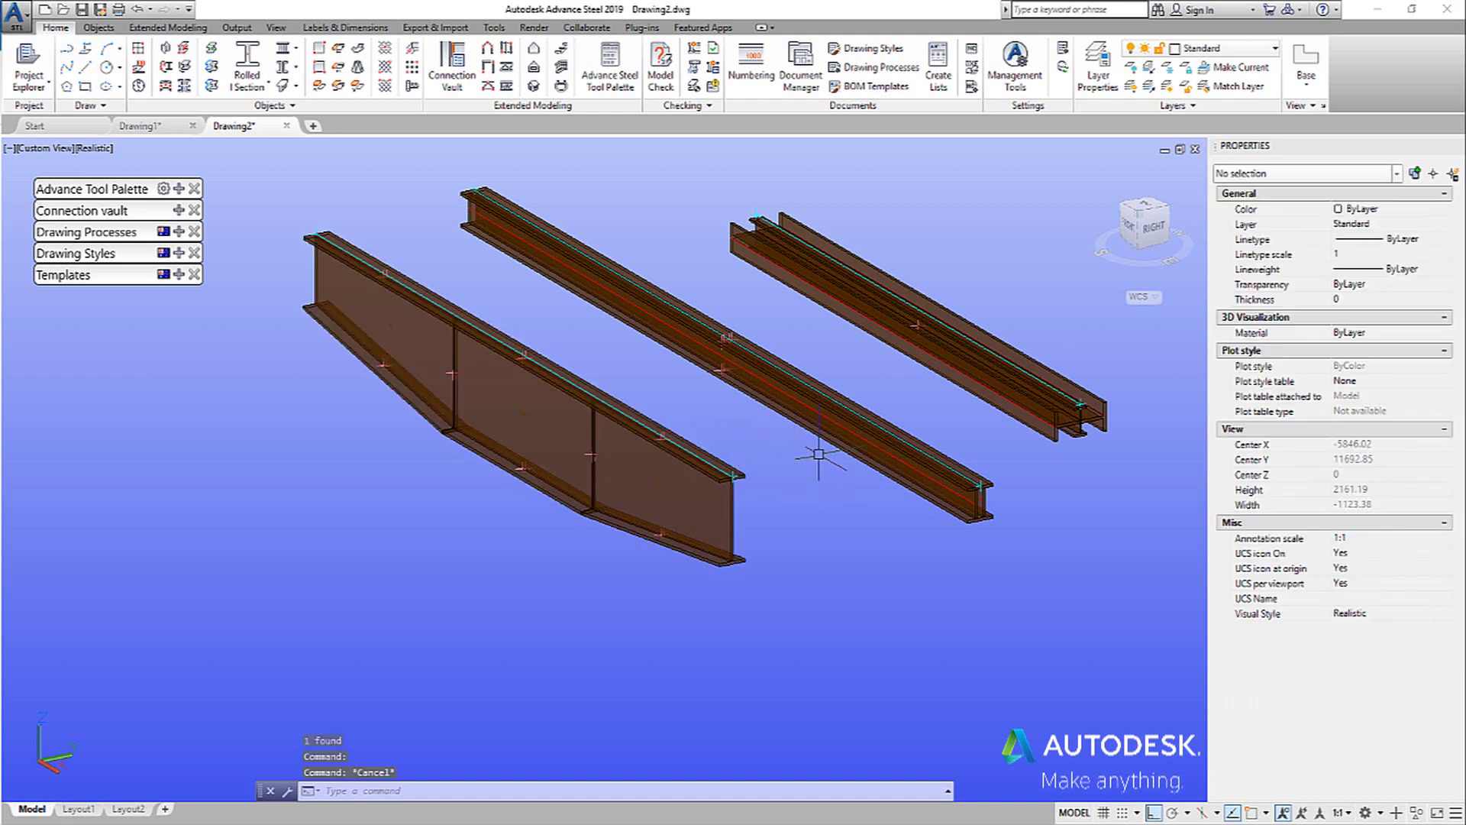
double_click(744, 467)
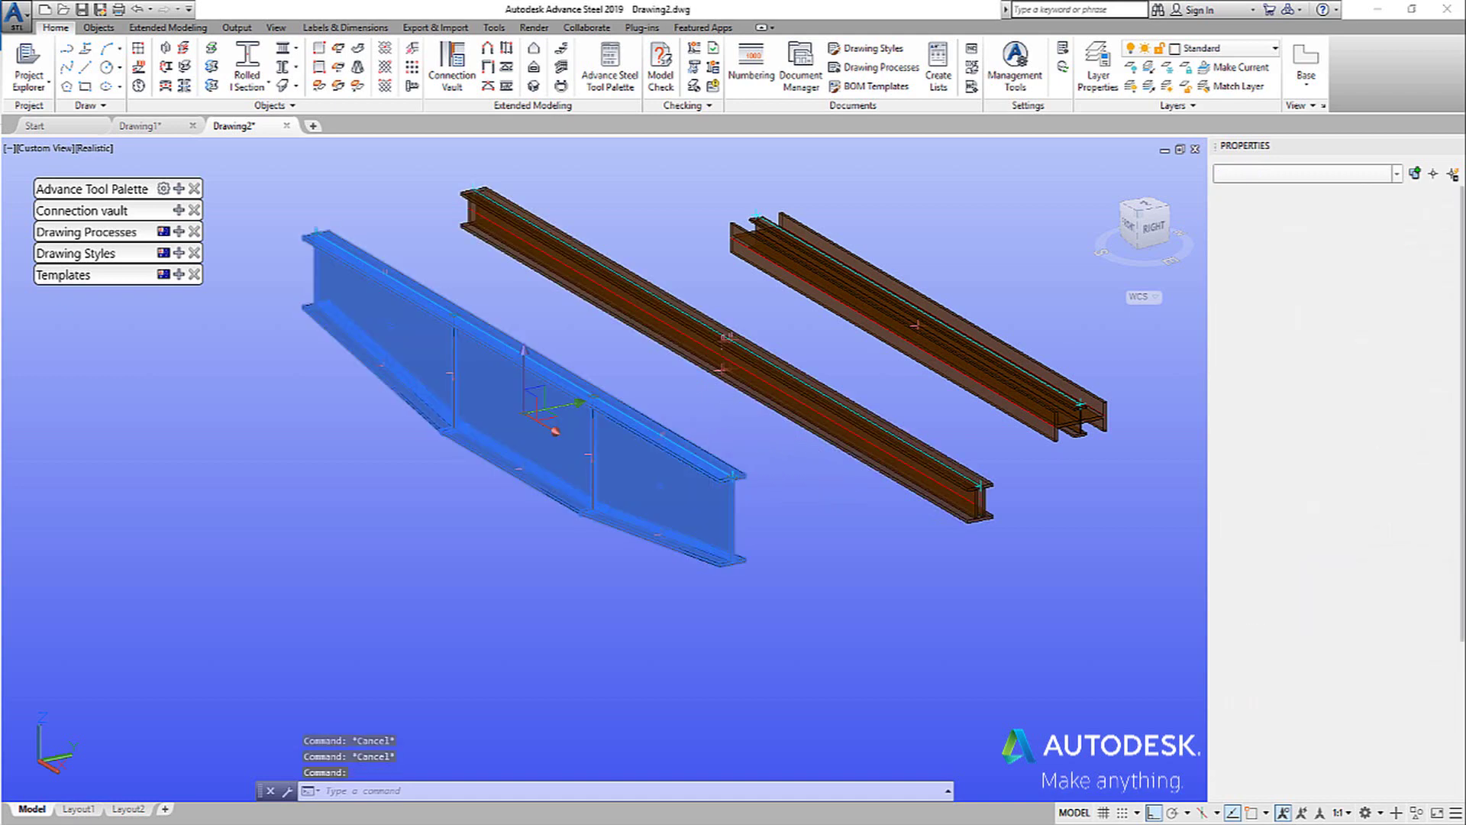
scroll(309, 595, "down", 2)
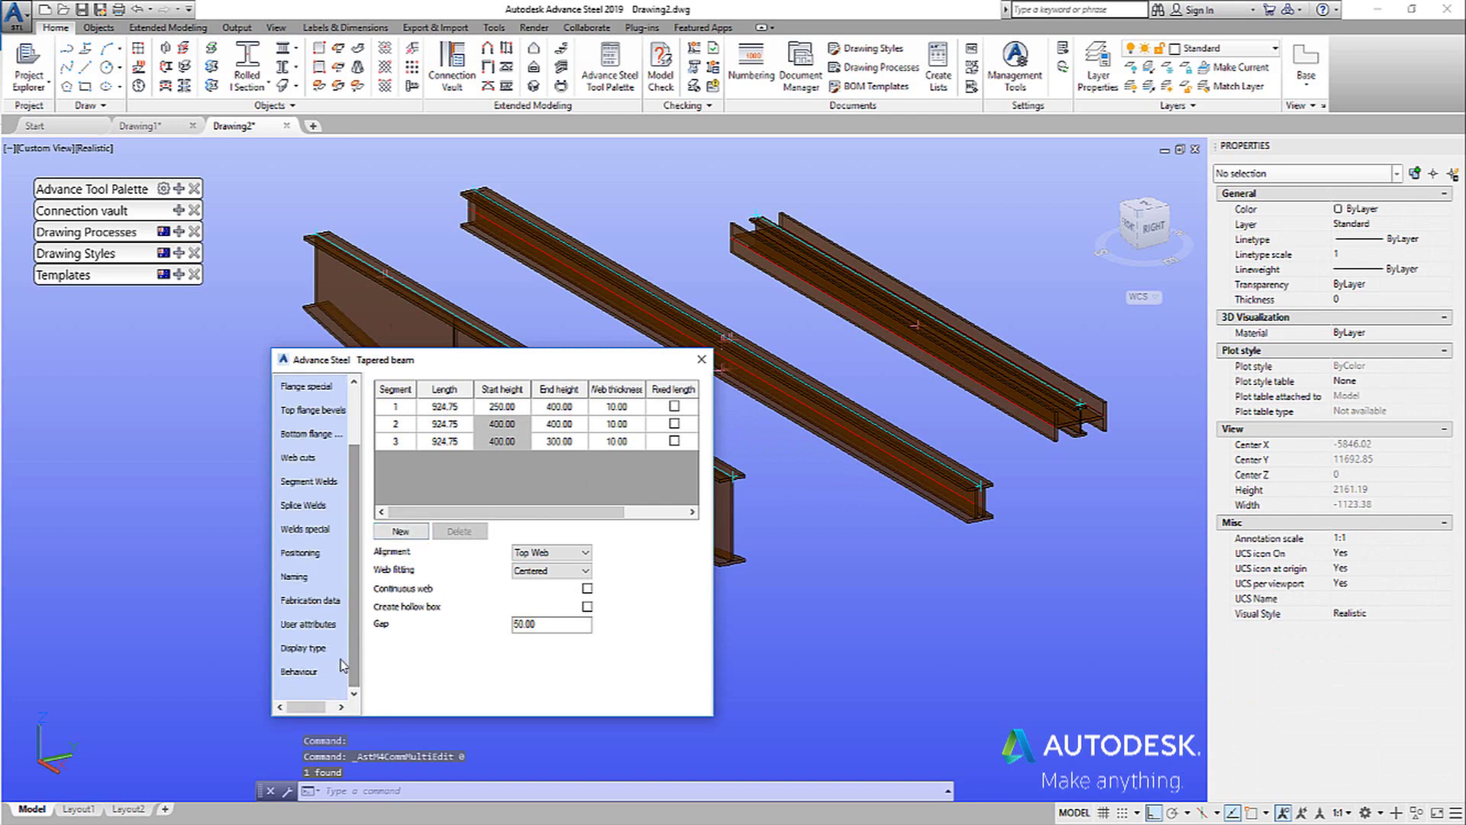
left_click(303, 648)
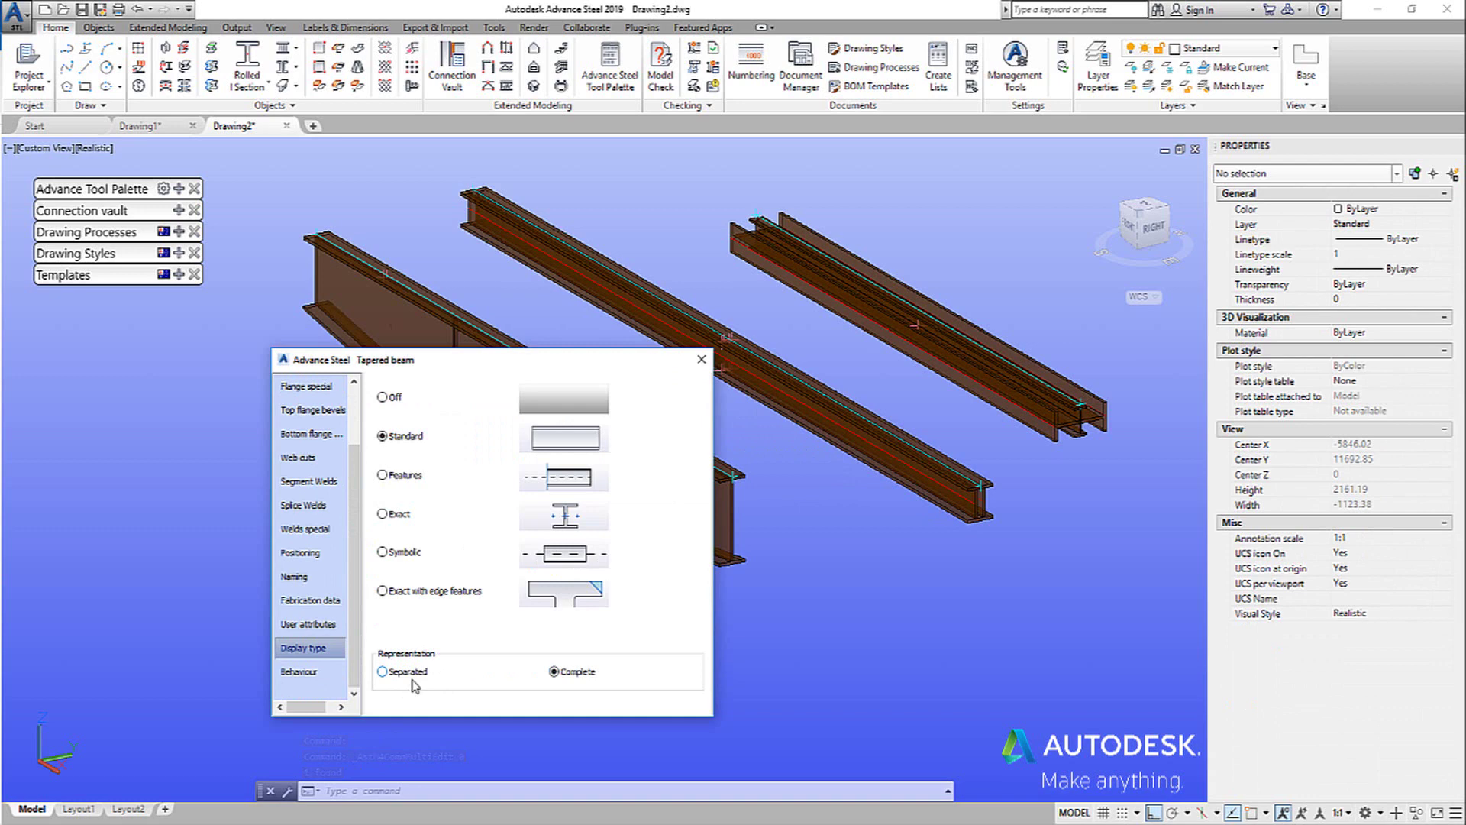
left_click(322, 672)
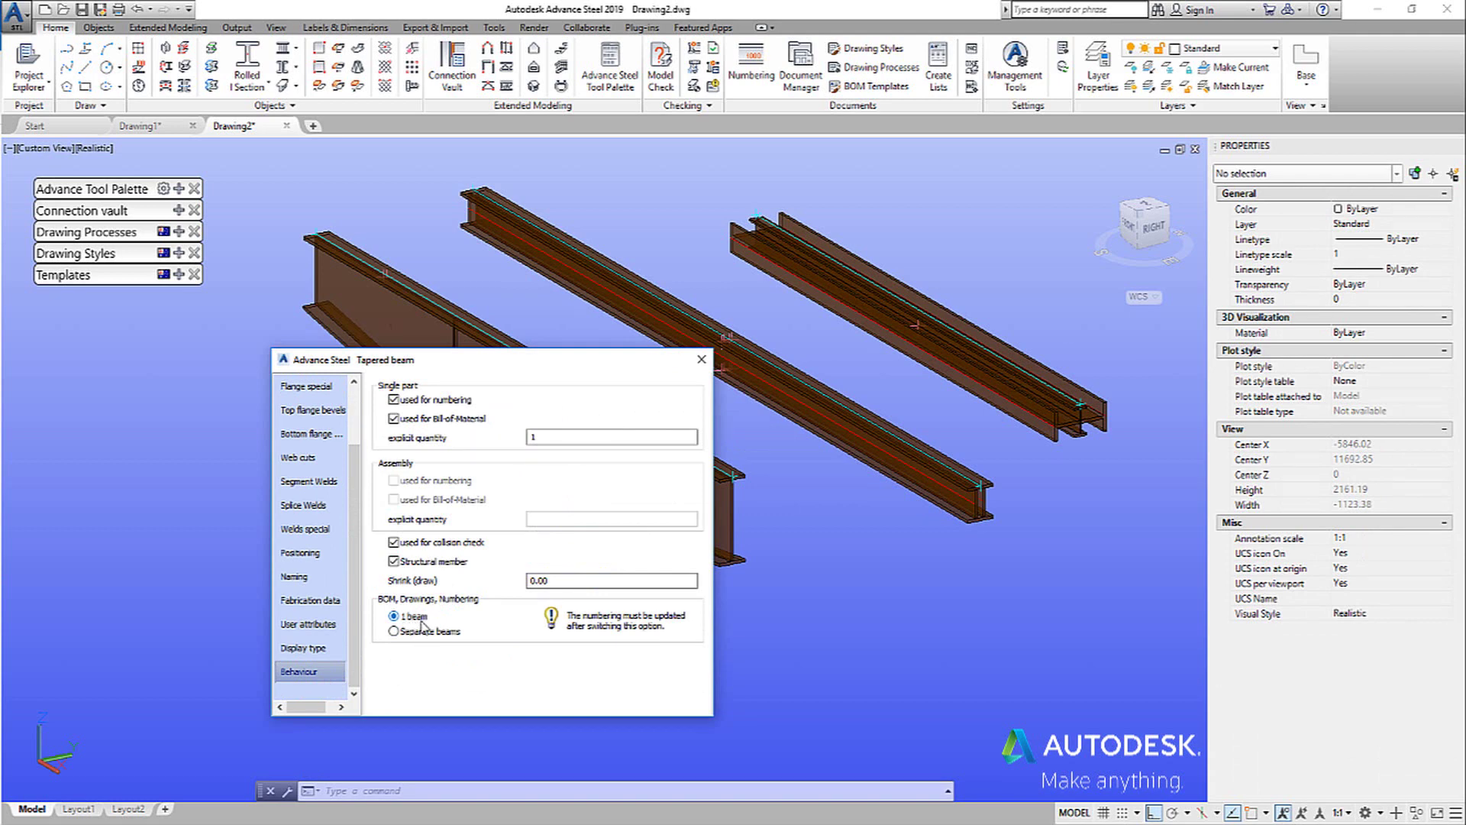
left_click(324, 649)
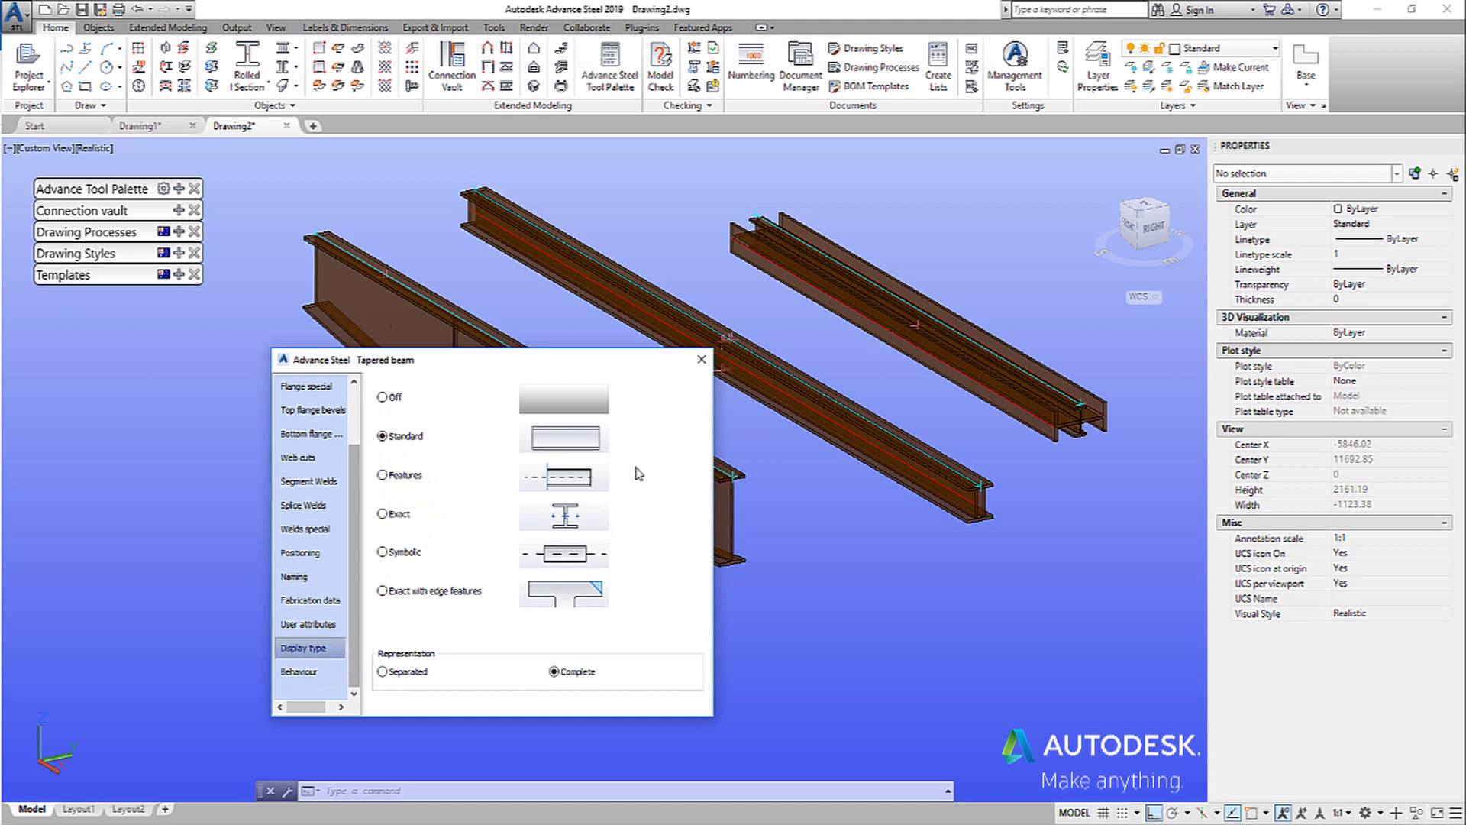
Step: Set the tapered beam's representation to Separated, then select one of its web plates
left_click(701, 358)
scroll(515, 351, "up", 5)
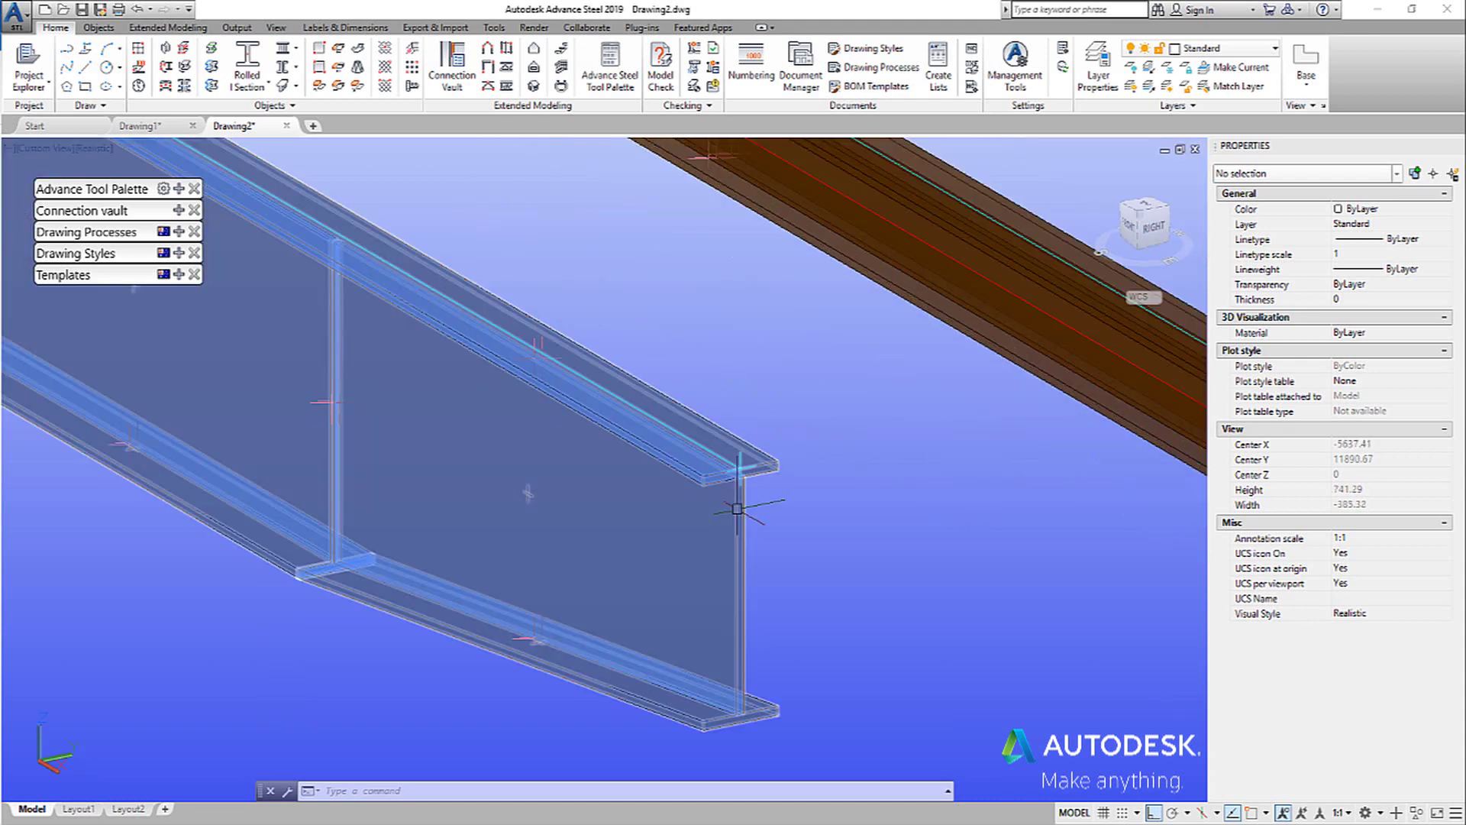
left_click(785, 598)
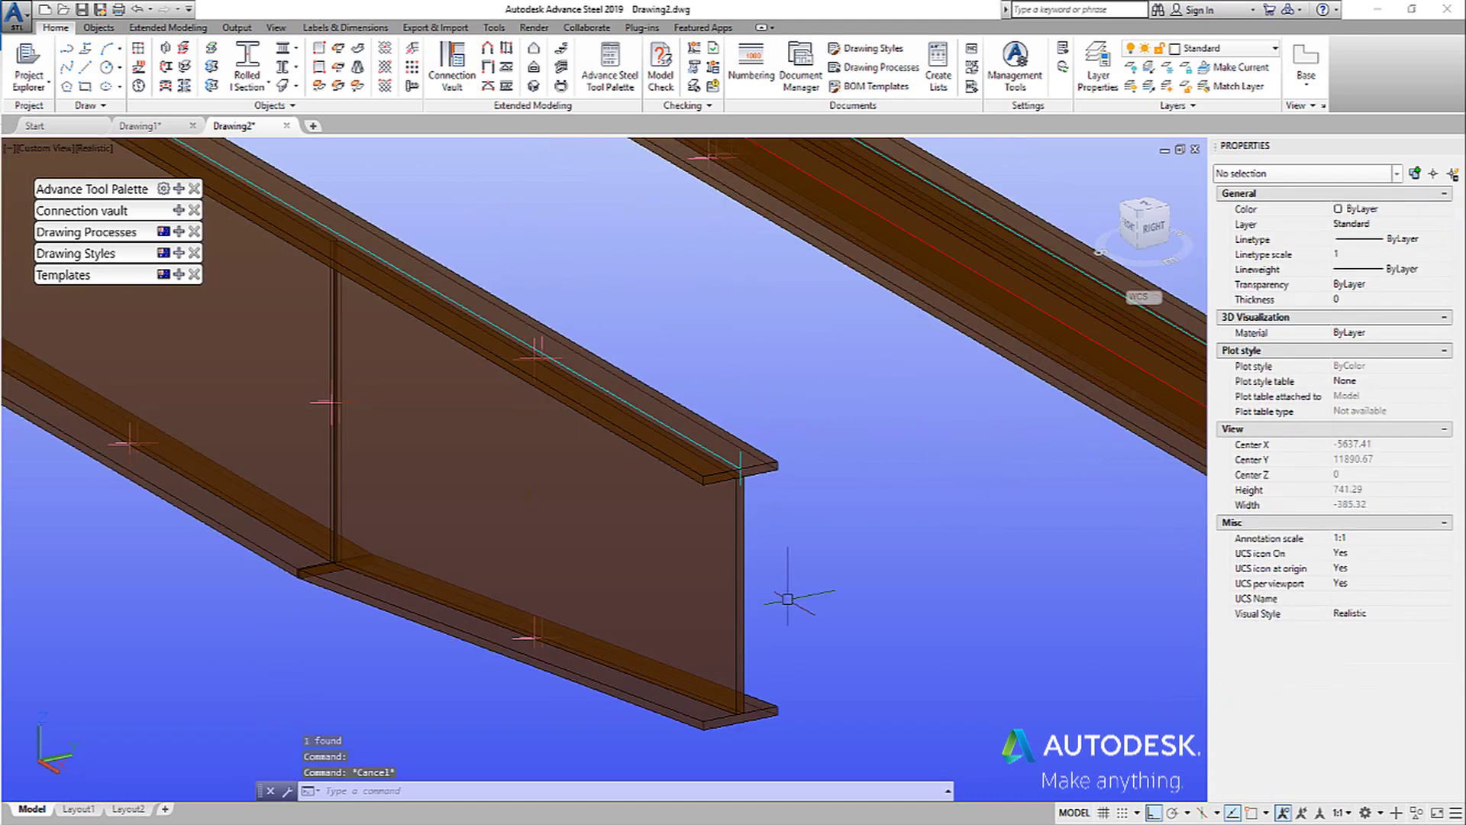
key("Escape")
double_click(164, 300)
scroll(313, 534, "down", 3)
left_click(304, 647)
left_click(383, 672)
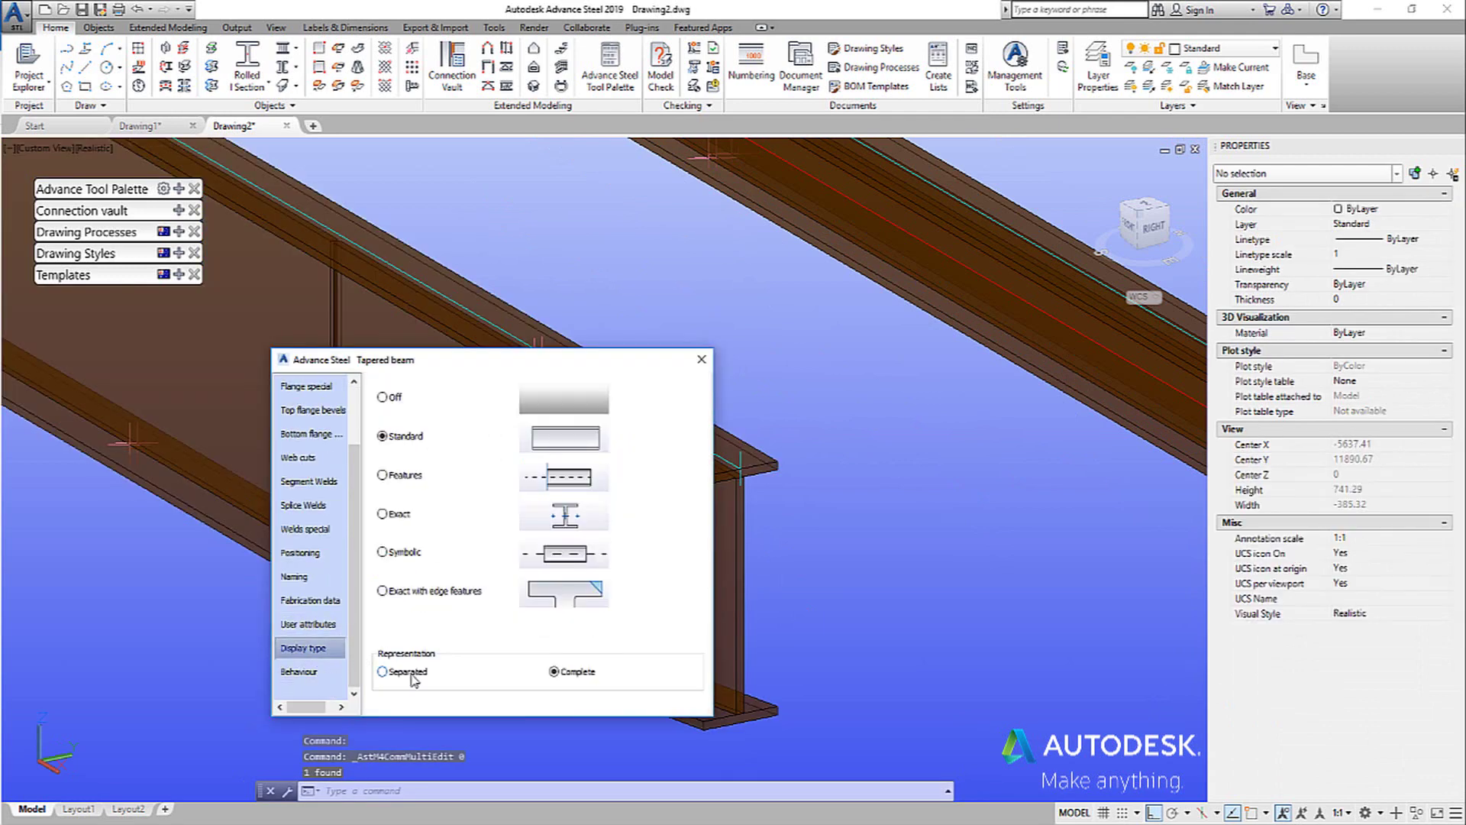
left_click(701, 359)
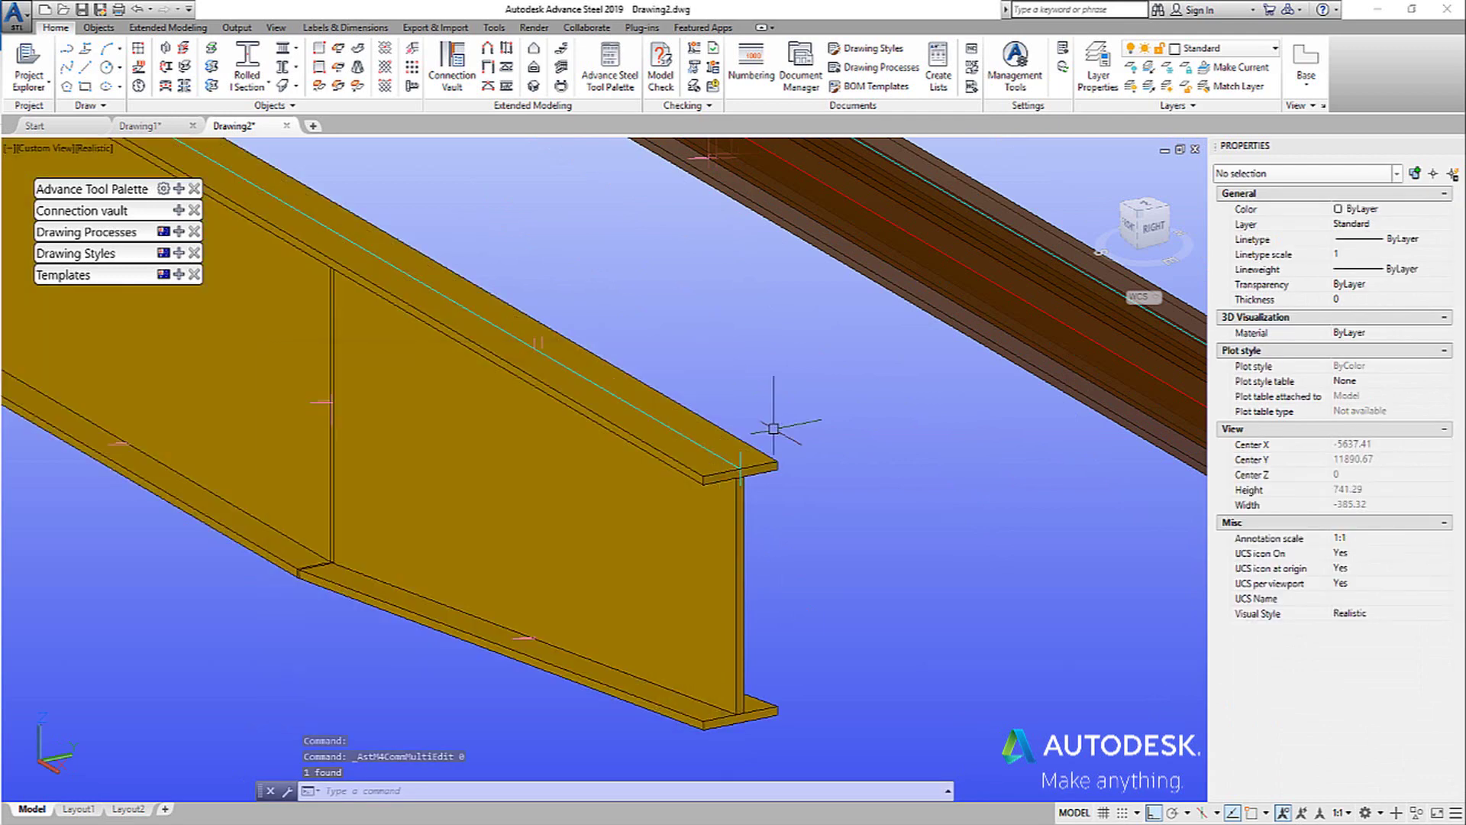
left_click(750, 577)
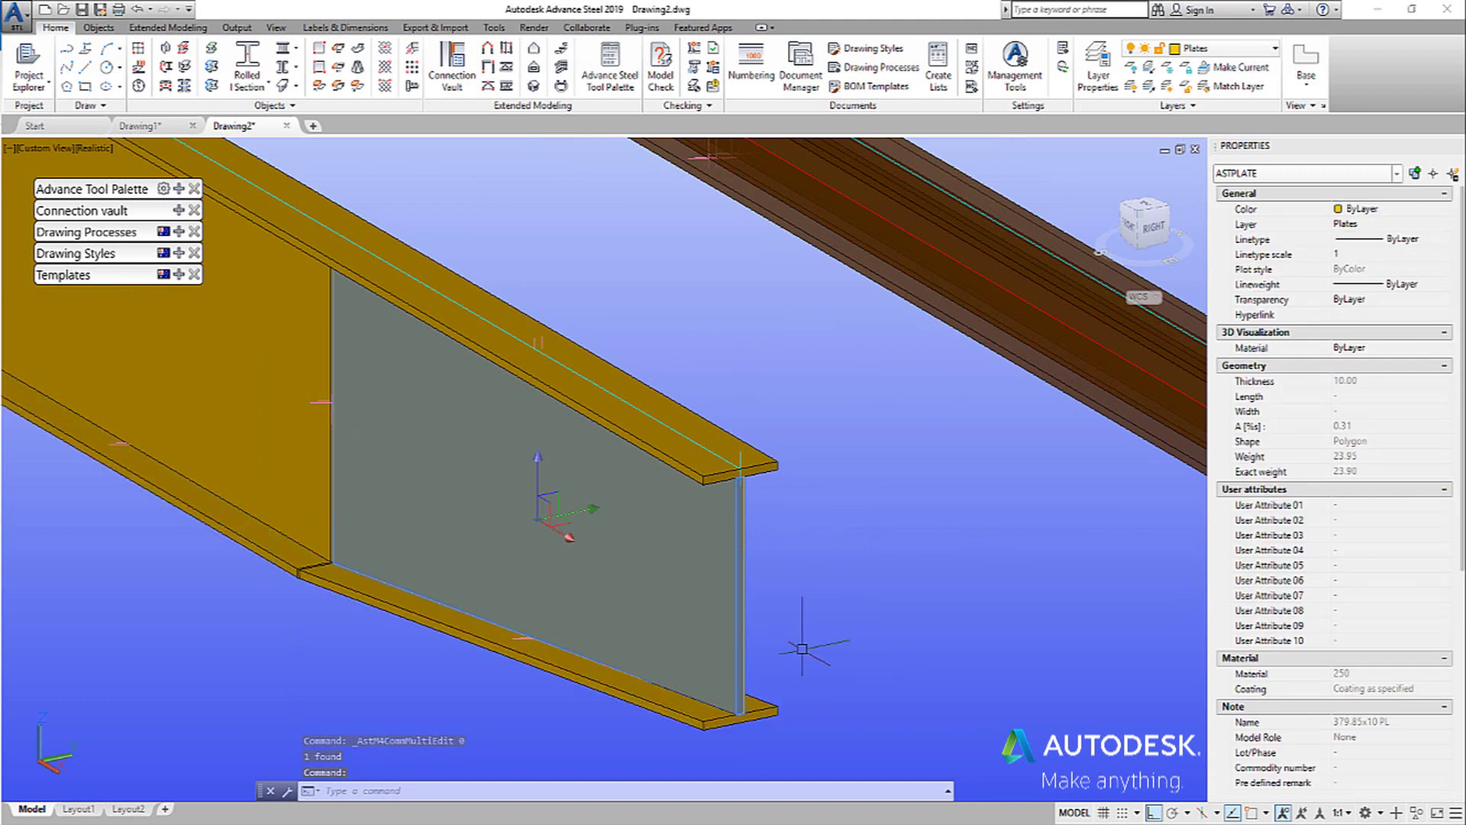
key("Escape")
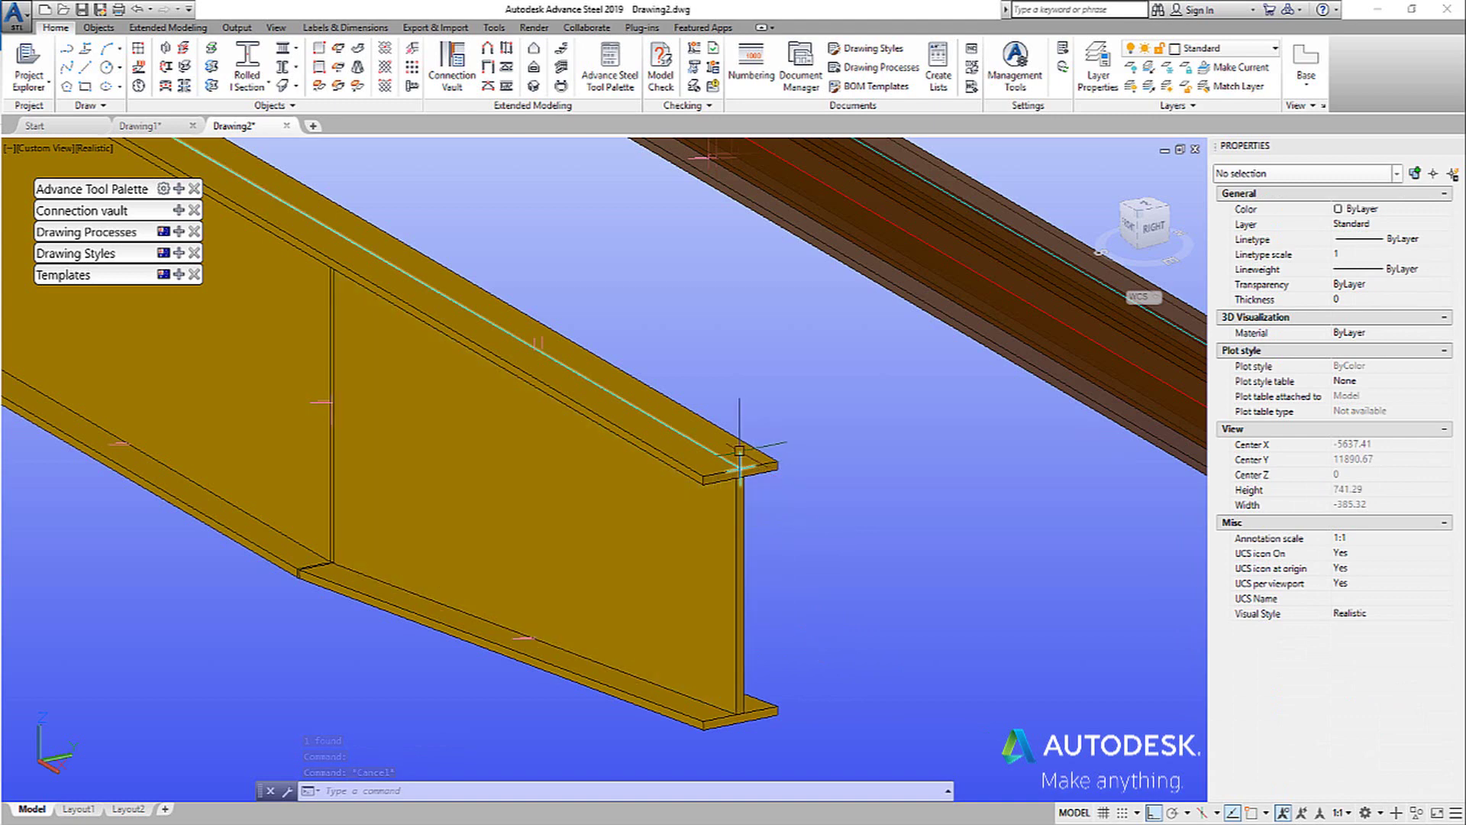
left_click(739, 464)
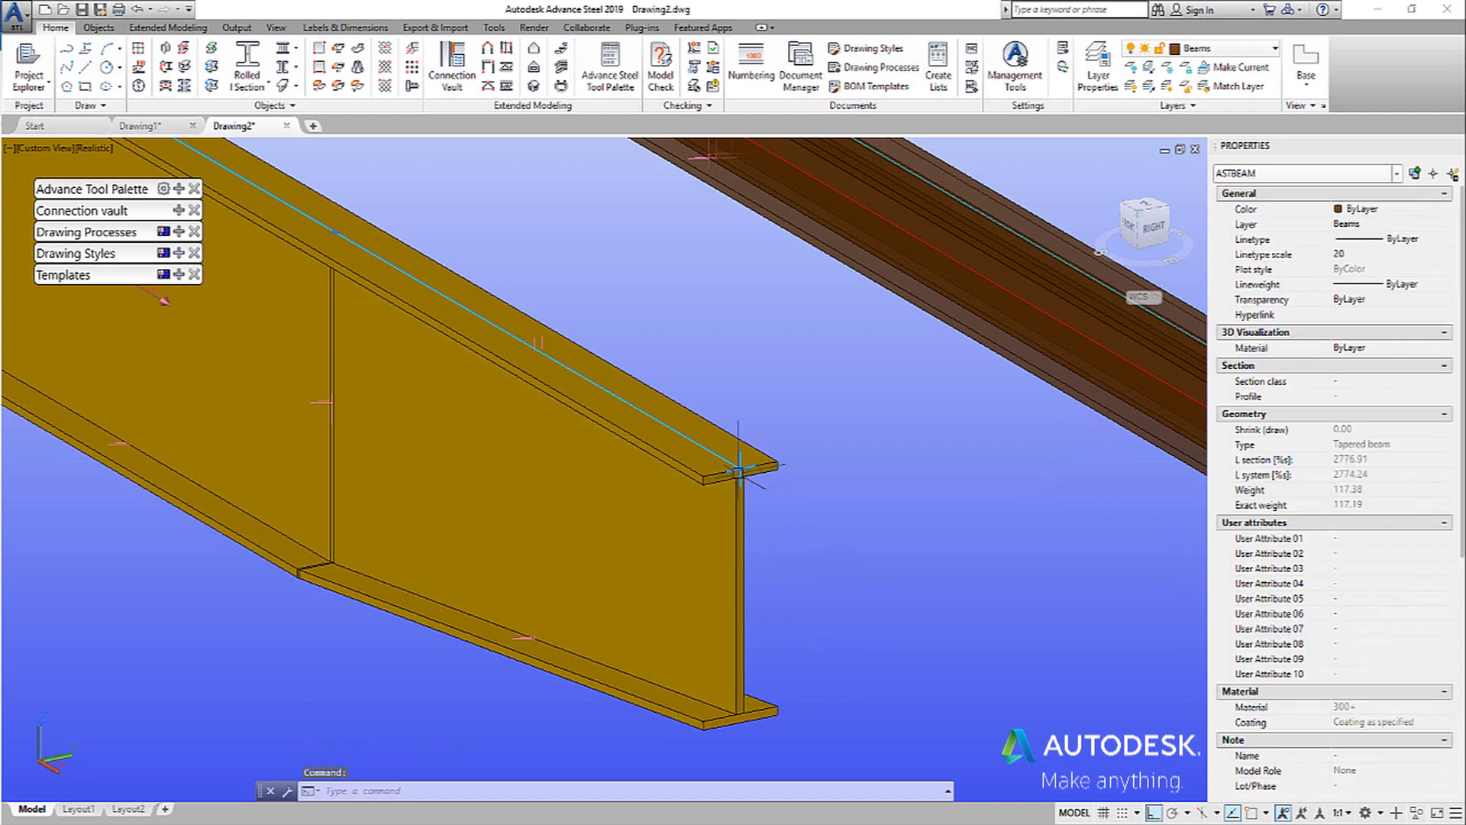
left_click(738, 467)
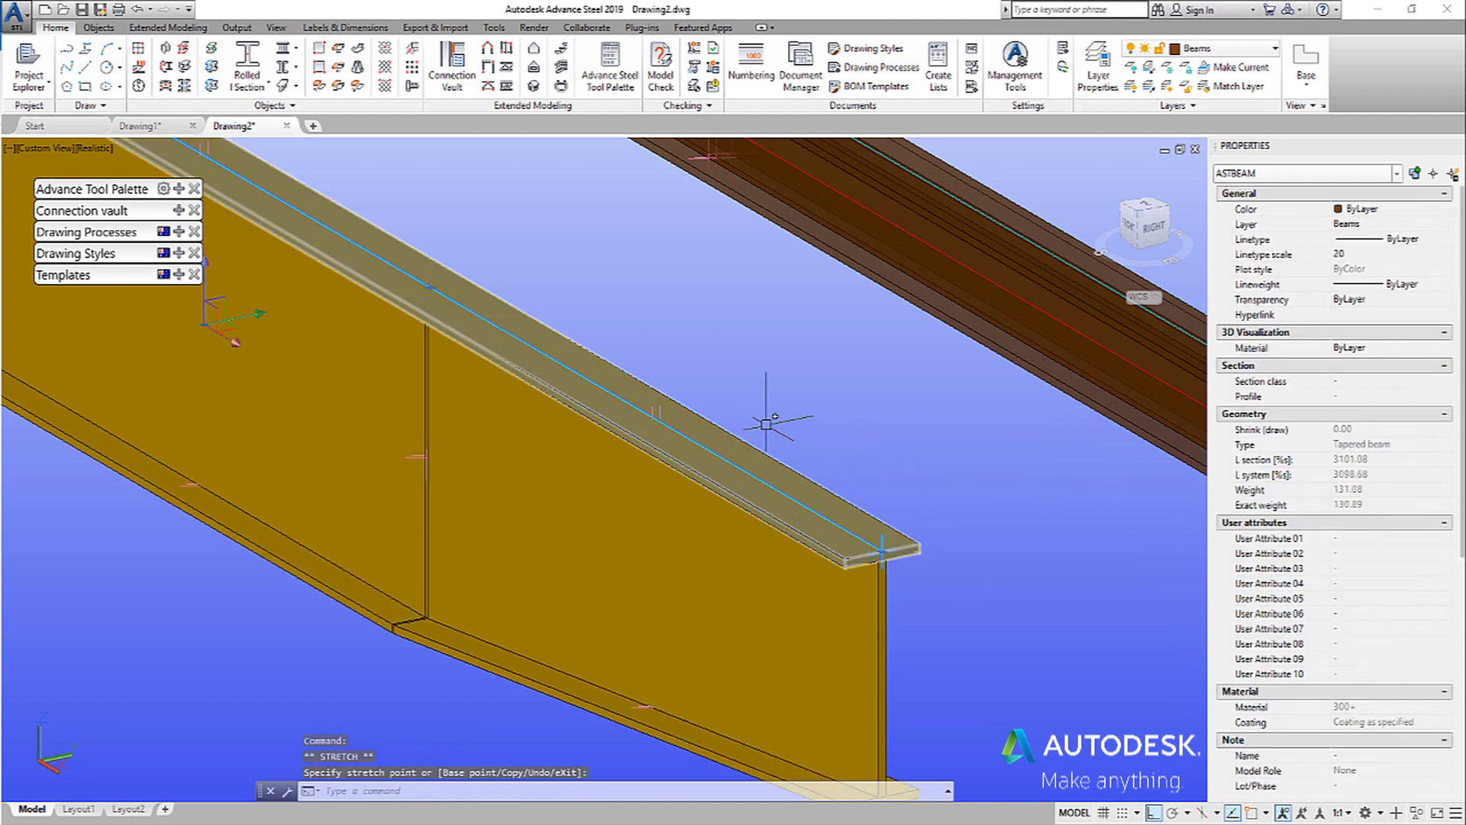
scroll(805, 436, "down", 2)
key("Escape")
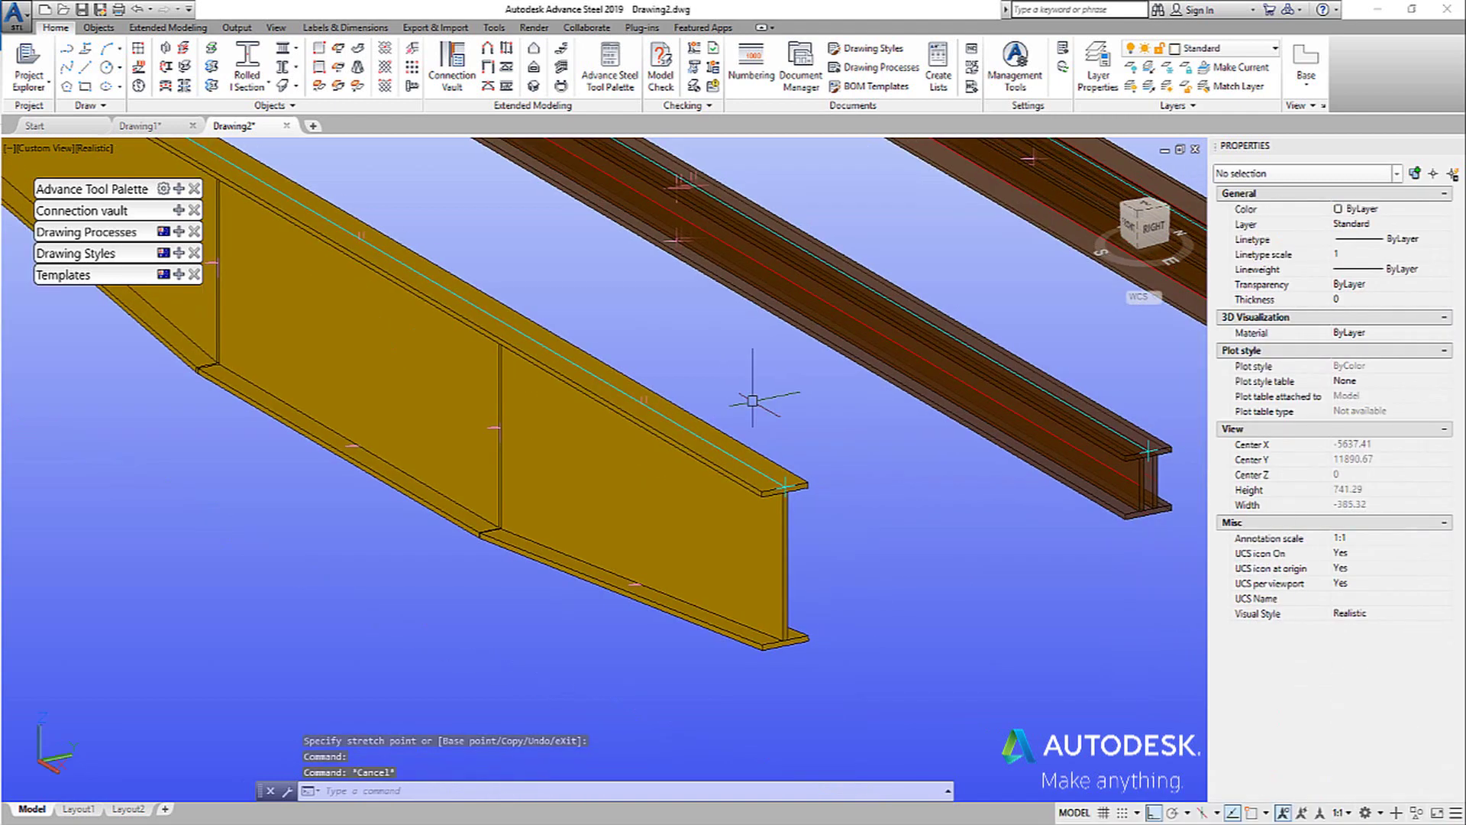
double_click(737, 453)
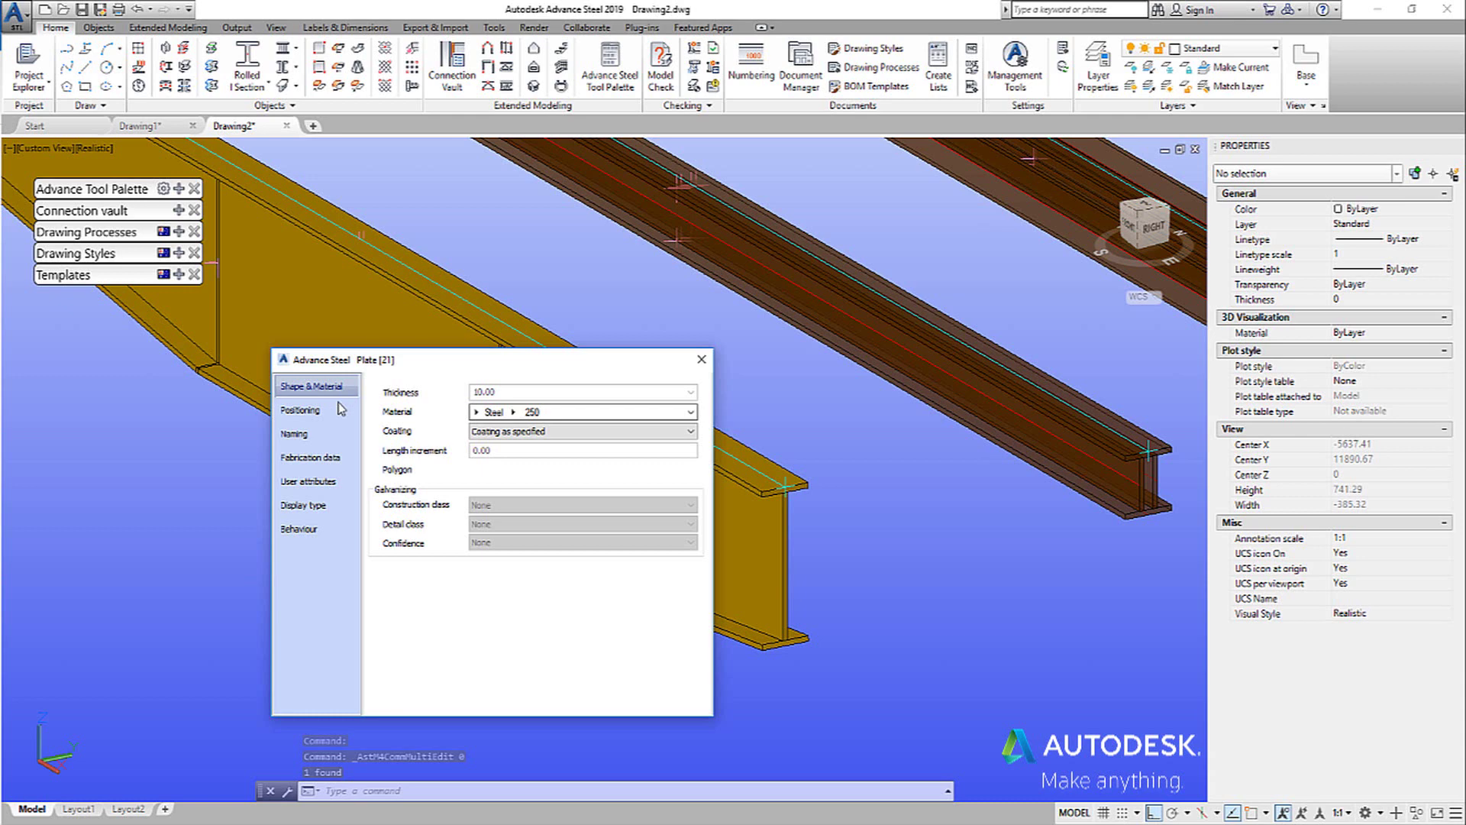
key("Escape")
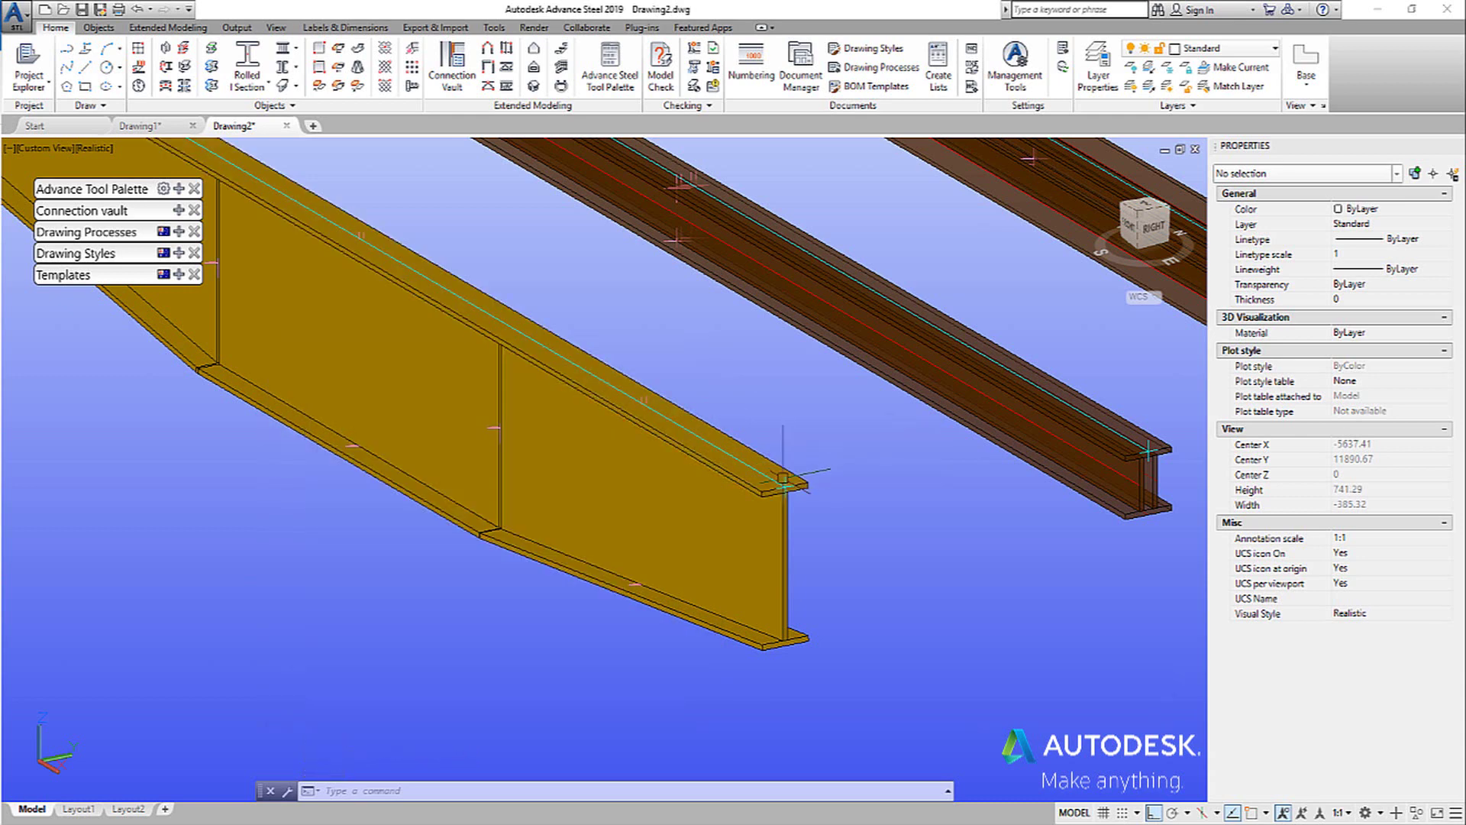
Step: Set the tapered beam's Display type representation back to Complete, then orbit the view
left_click(365, 336)
double_click(792, 494)
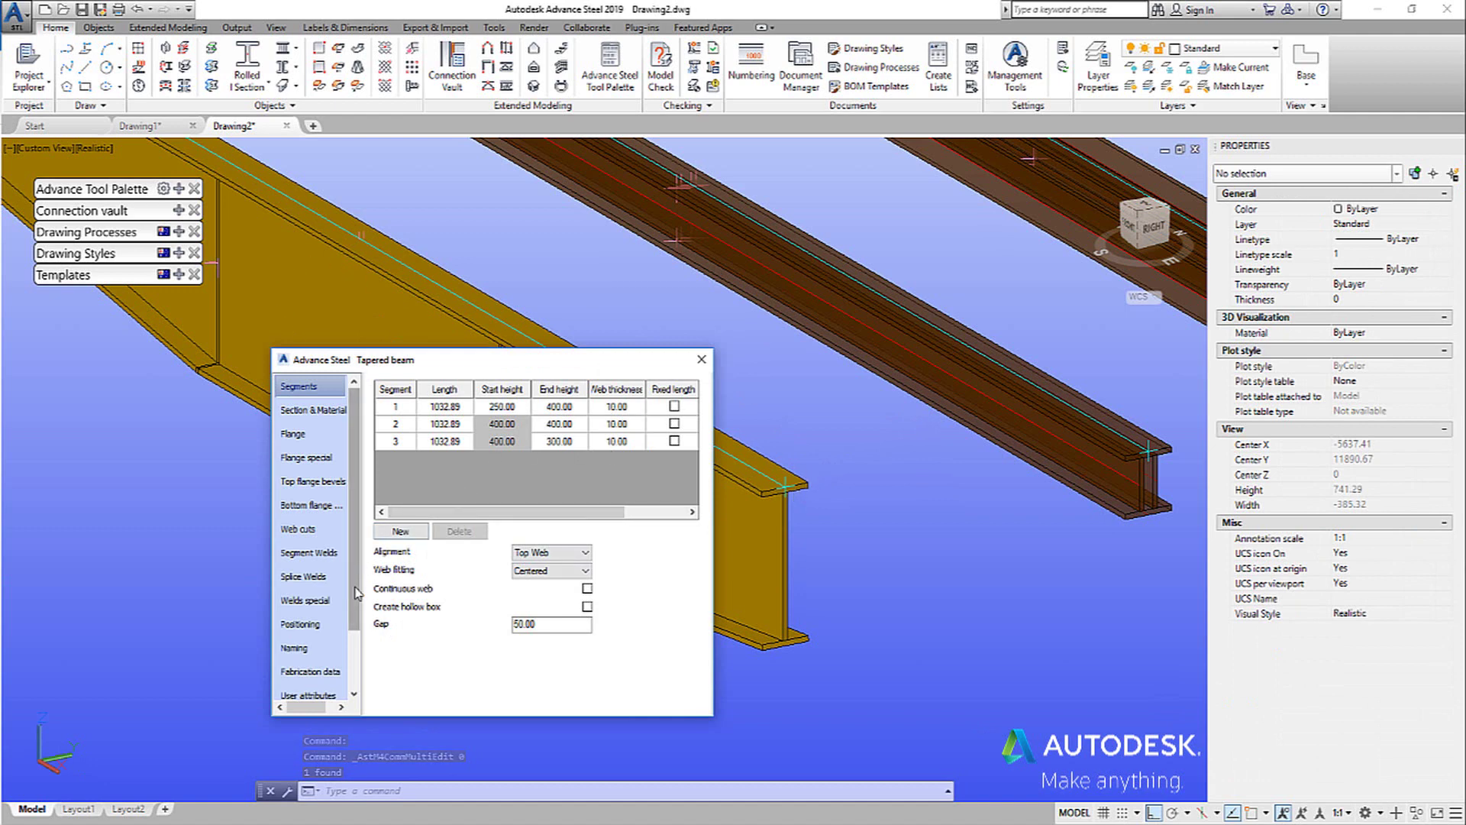
scroll(313, 572, "down", 1)
left_click(306, 647)
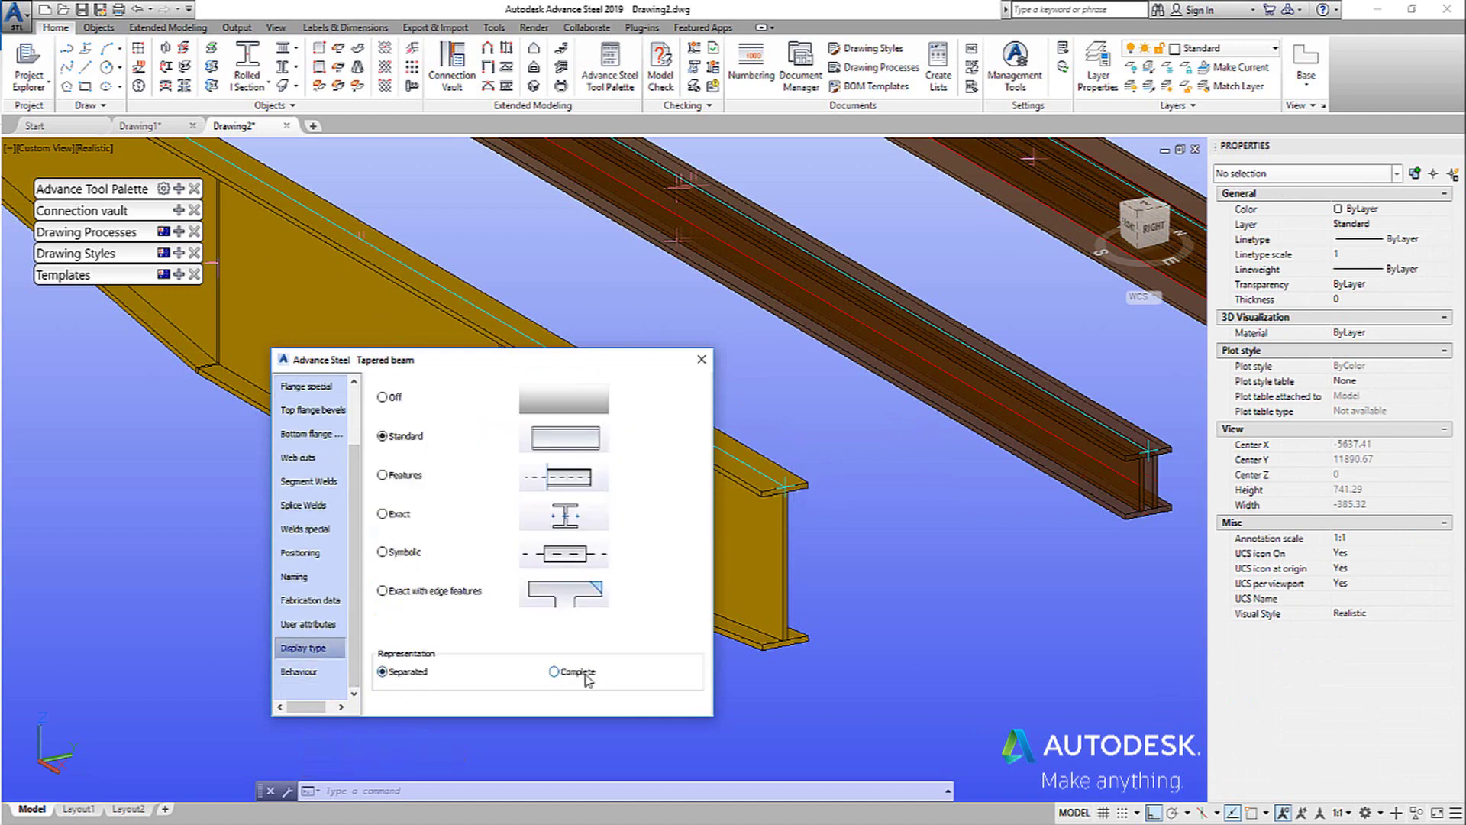
left_click(554, 672)
left_click(701, 359)
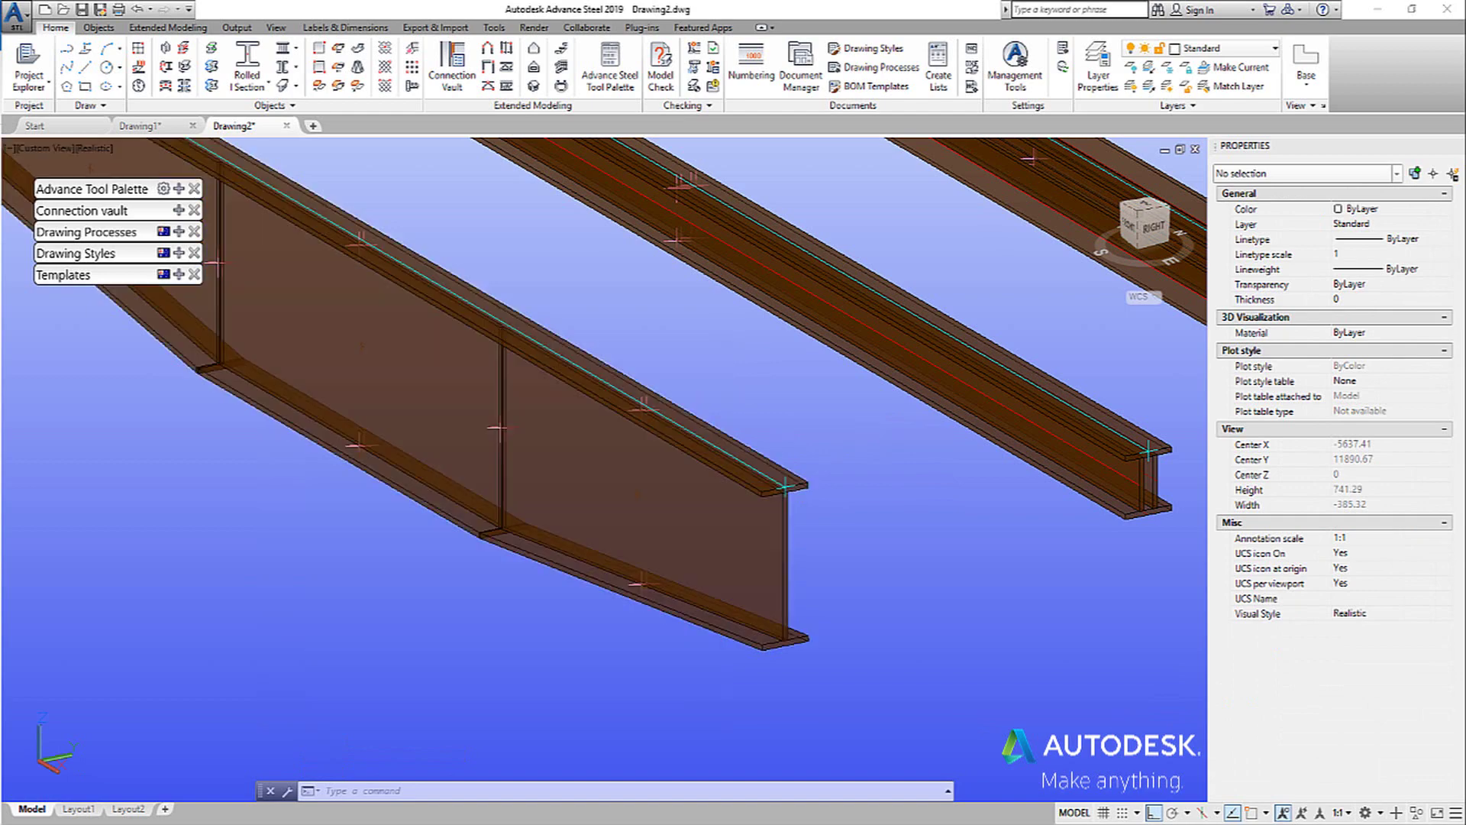
key("Escape")
middle_click_drag(725, 465, 488, 386, "shift")
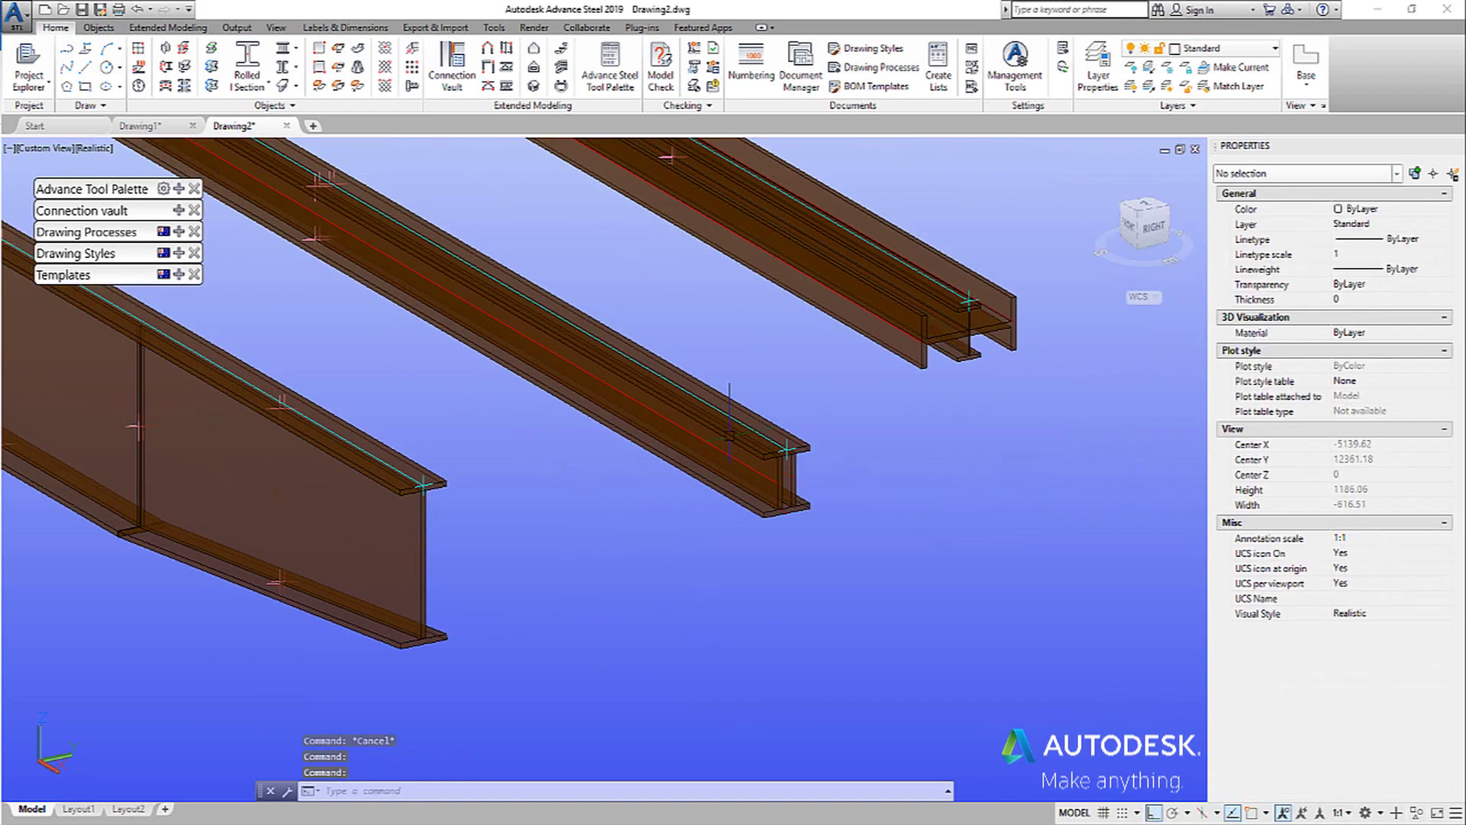
double_click(458, 321)
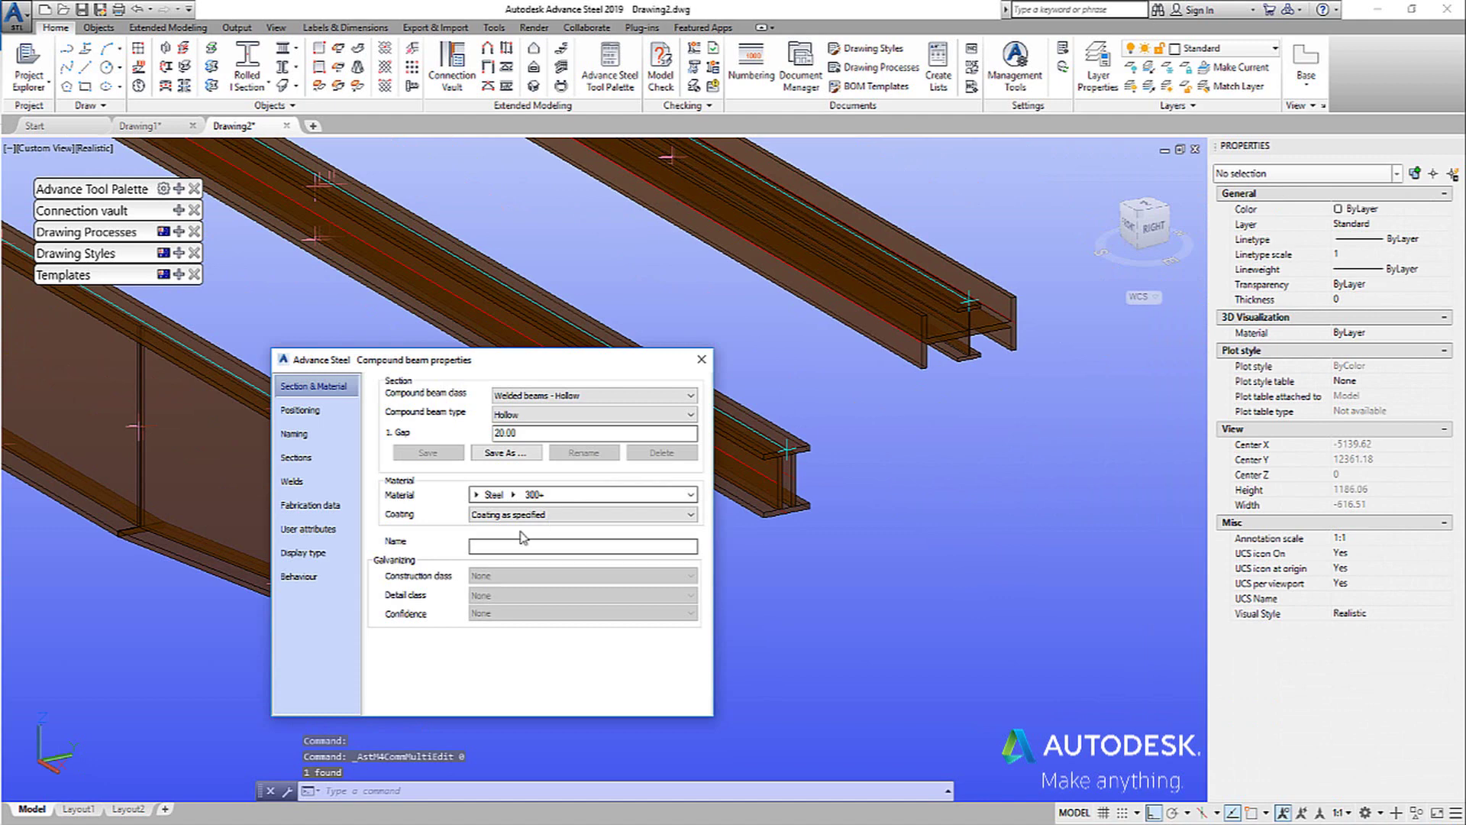
left_click(306, 552)
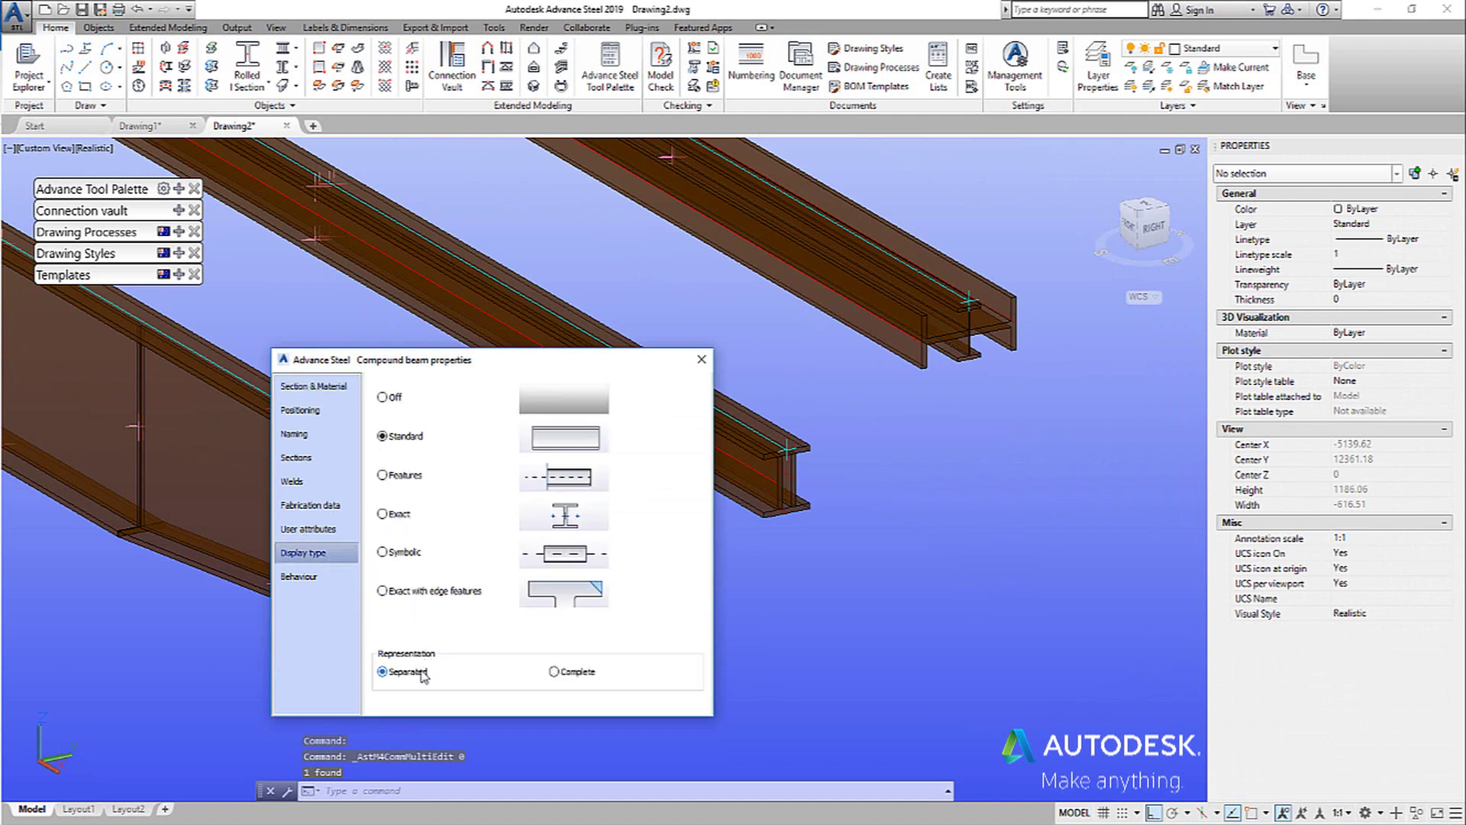
left_click(701, 359)
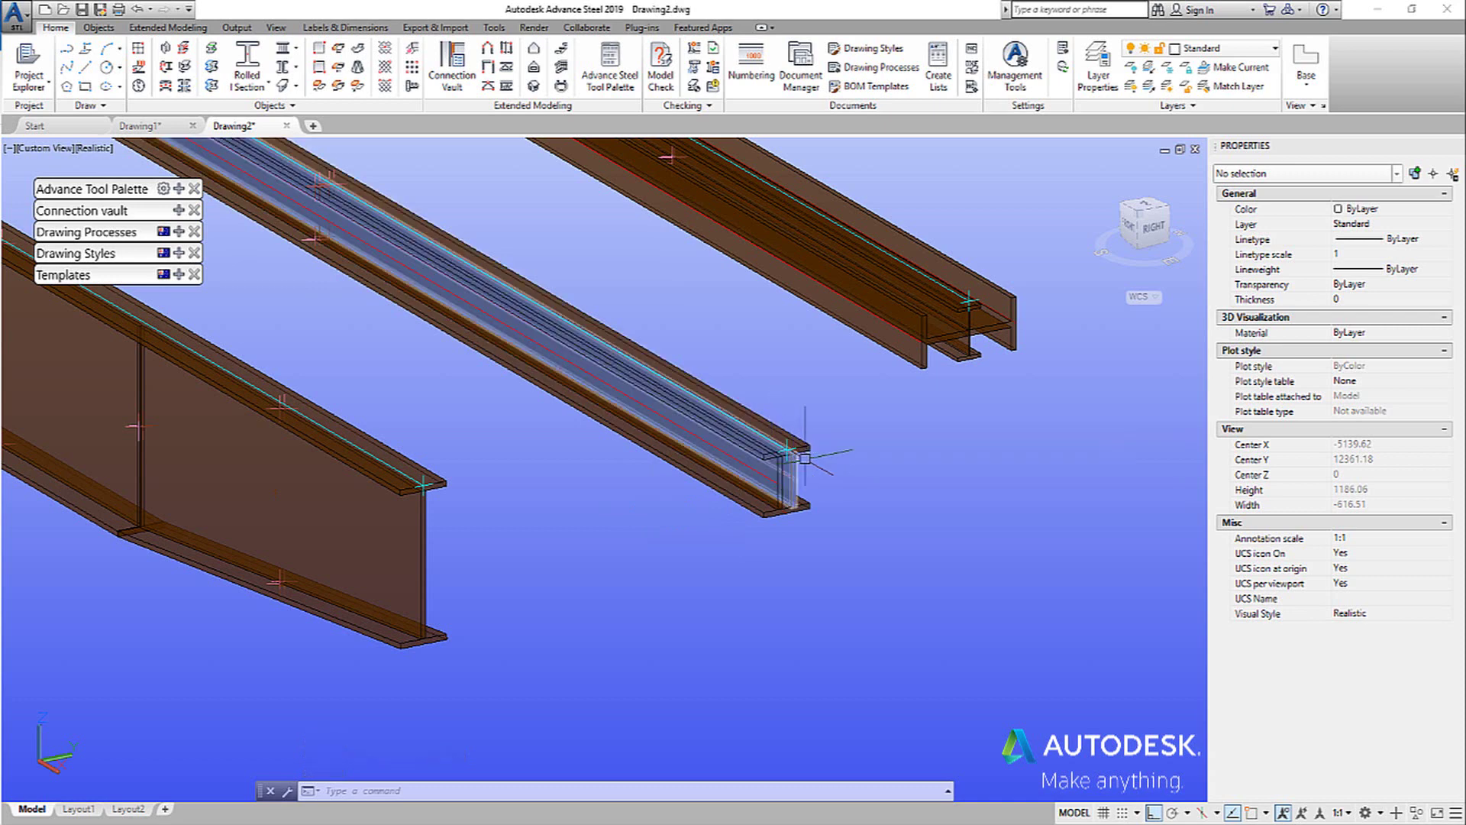
scroll(782, 481, "up", 4)
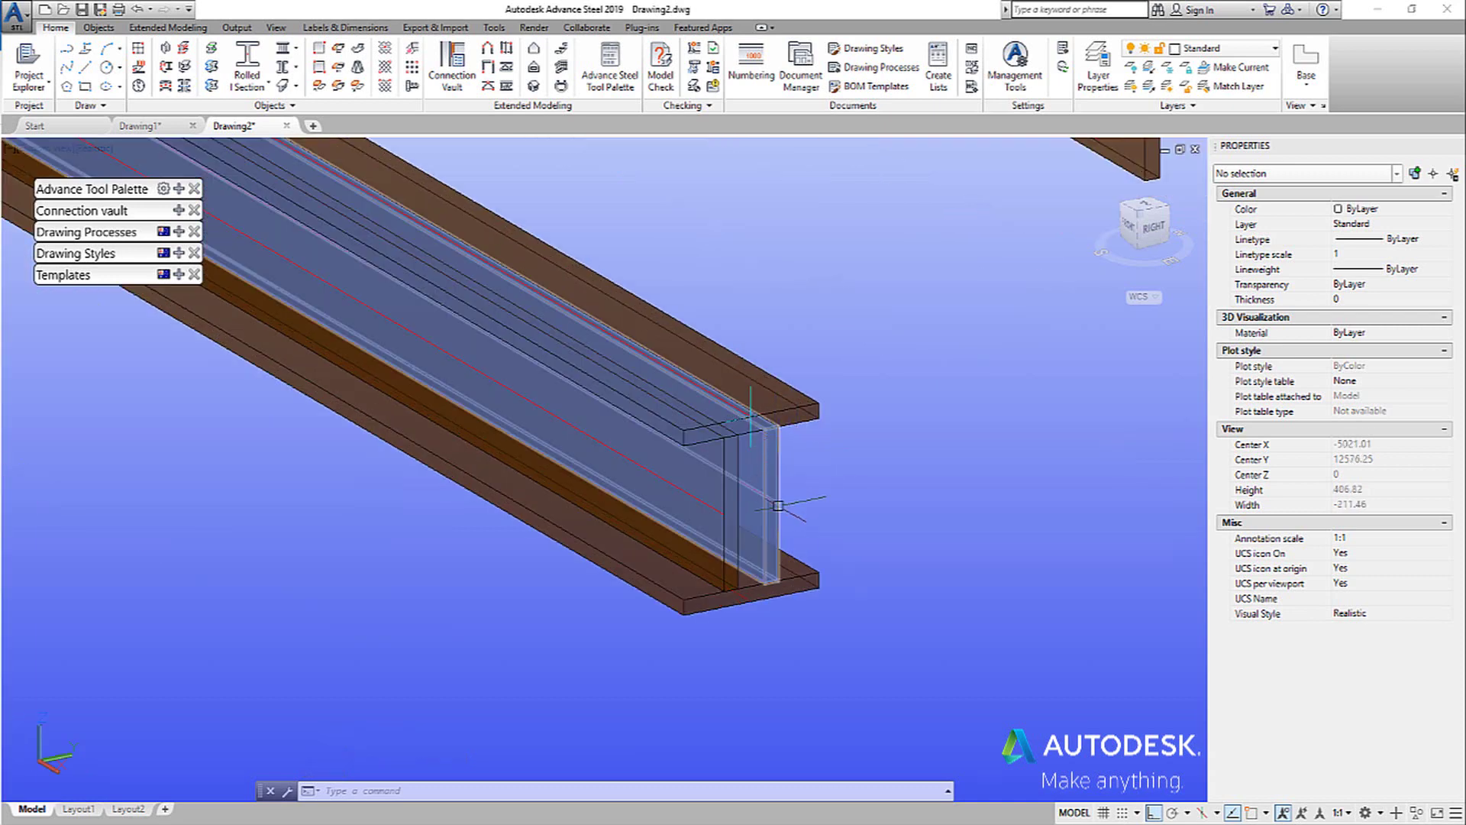
Step: Add a Shorten beam feature to the middle compound beam's end from the Features tools
left_click(142, 192)
left_click(48, 441)
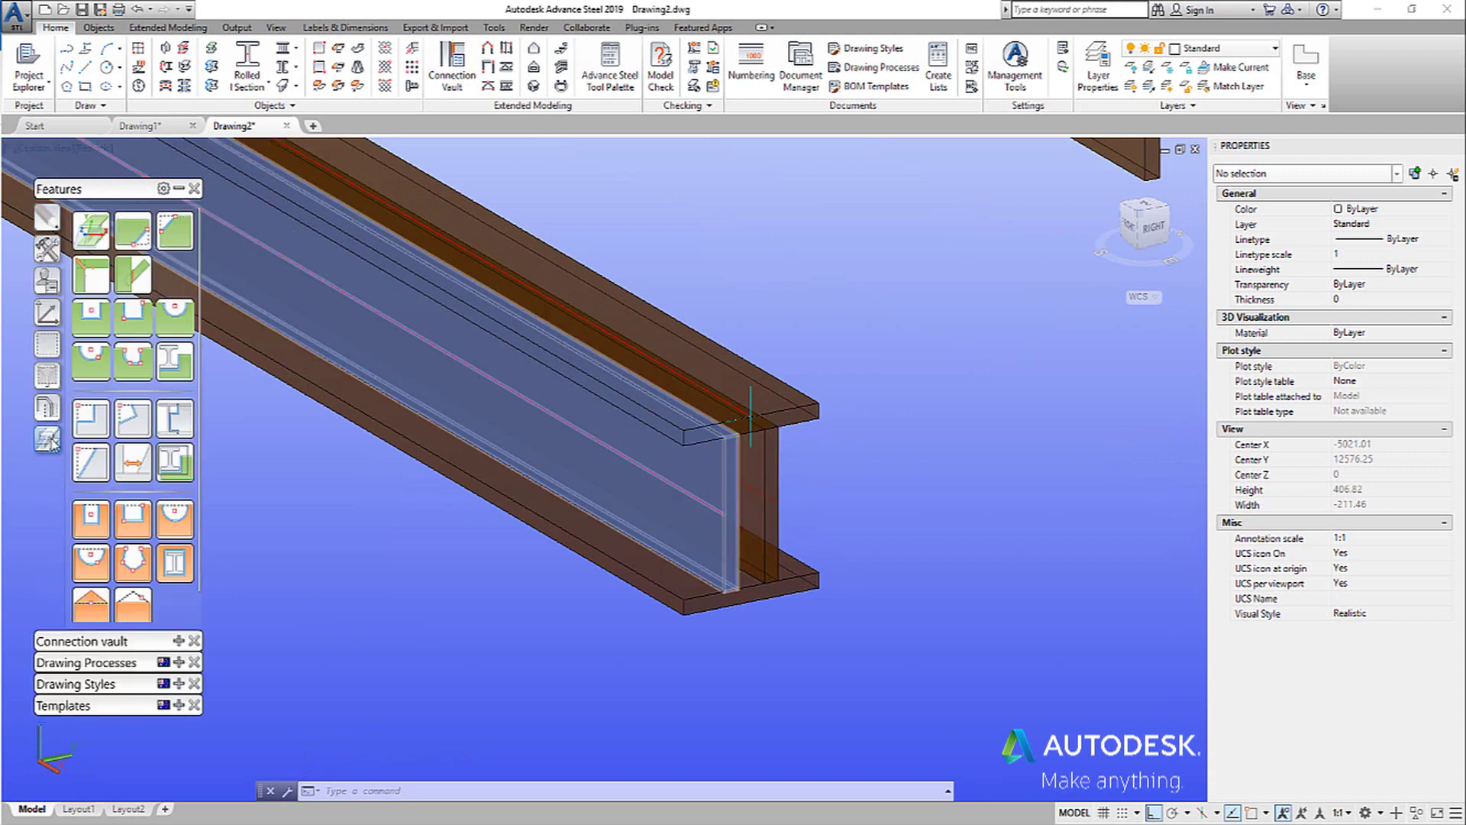
left_click(88, 459)
left_click(760, 466)
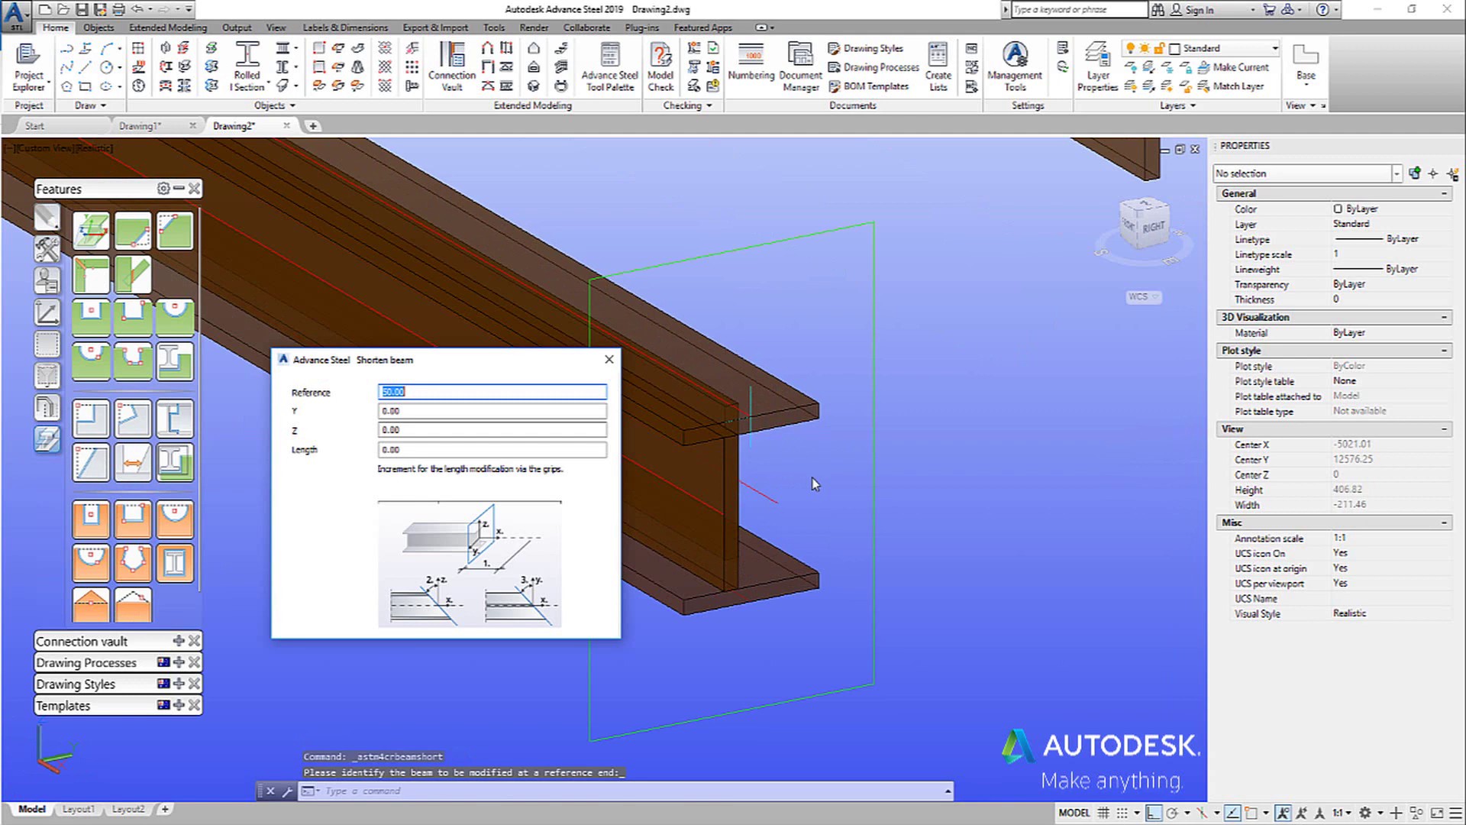
middle_click_drag(826, 479, 248, 435, "shift")
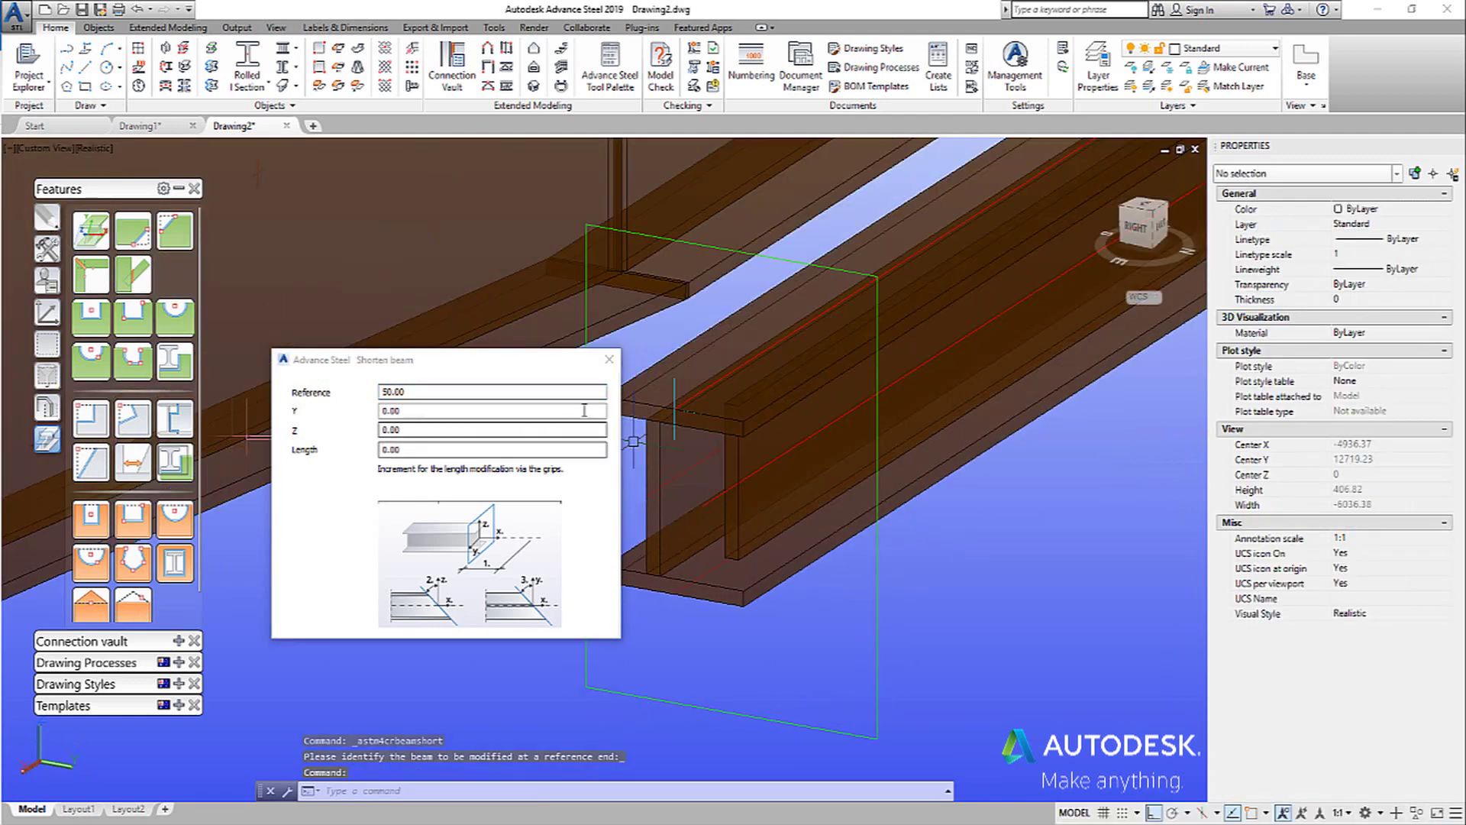
left_click(607, 363)
Step: Stretch the middle beam's end grip outward, lengthening it from 3379.75 to 3616.26
left_click(672, 409)
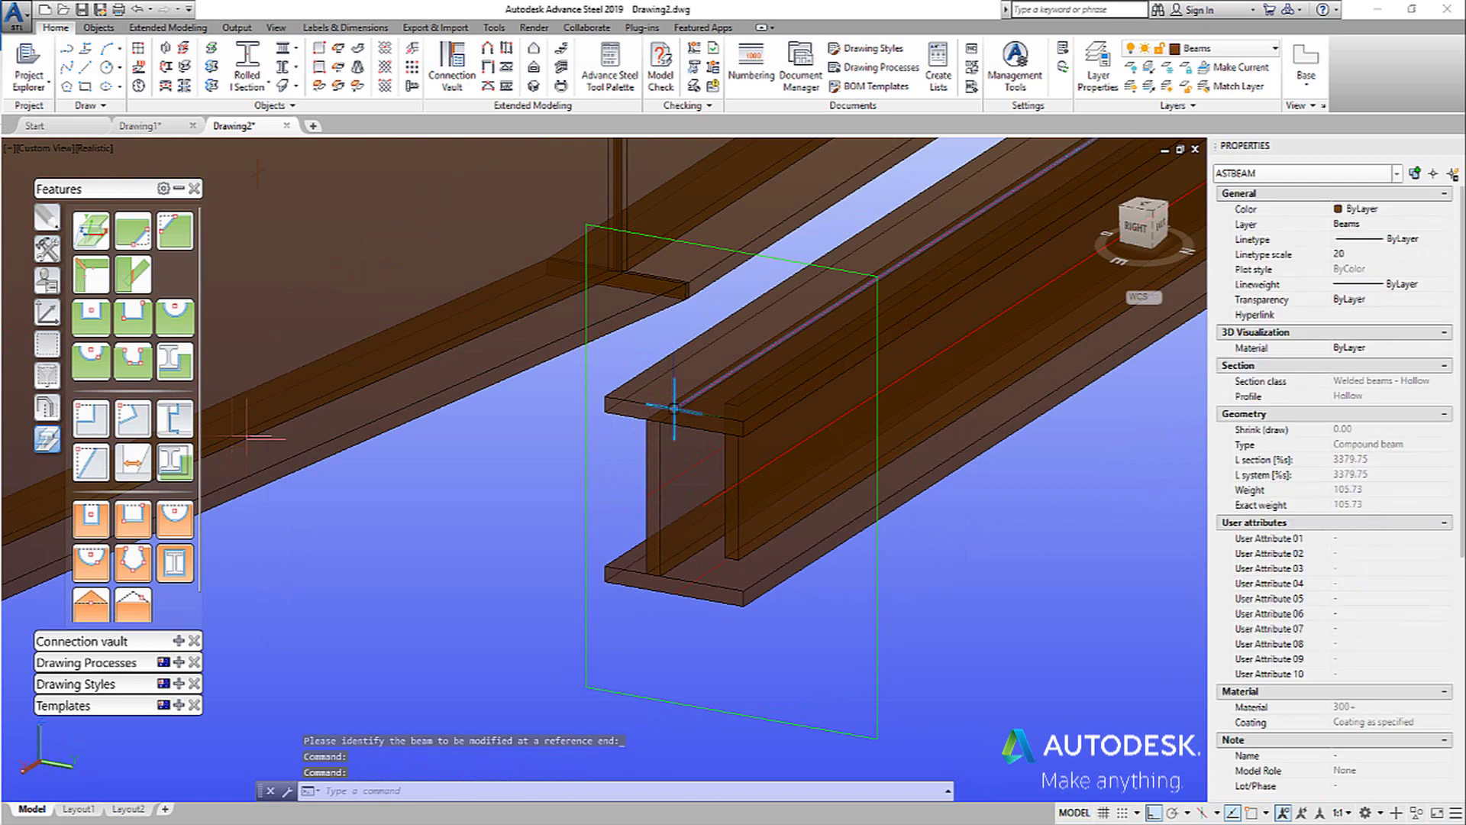
left_click(674, 407)
left_click(500, 518)
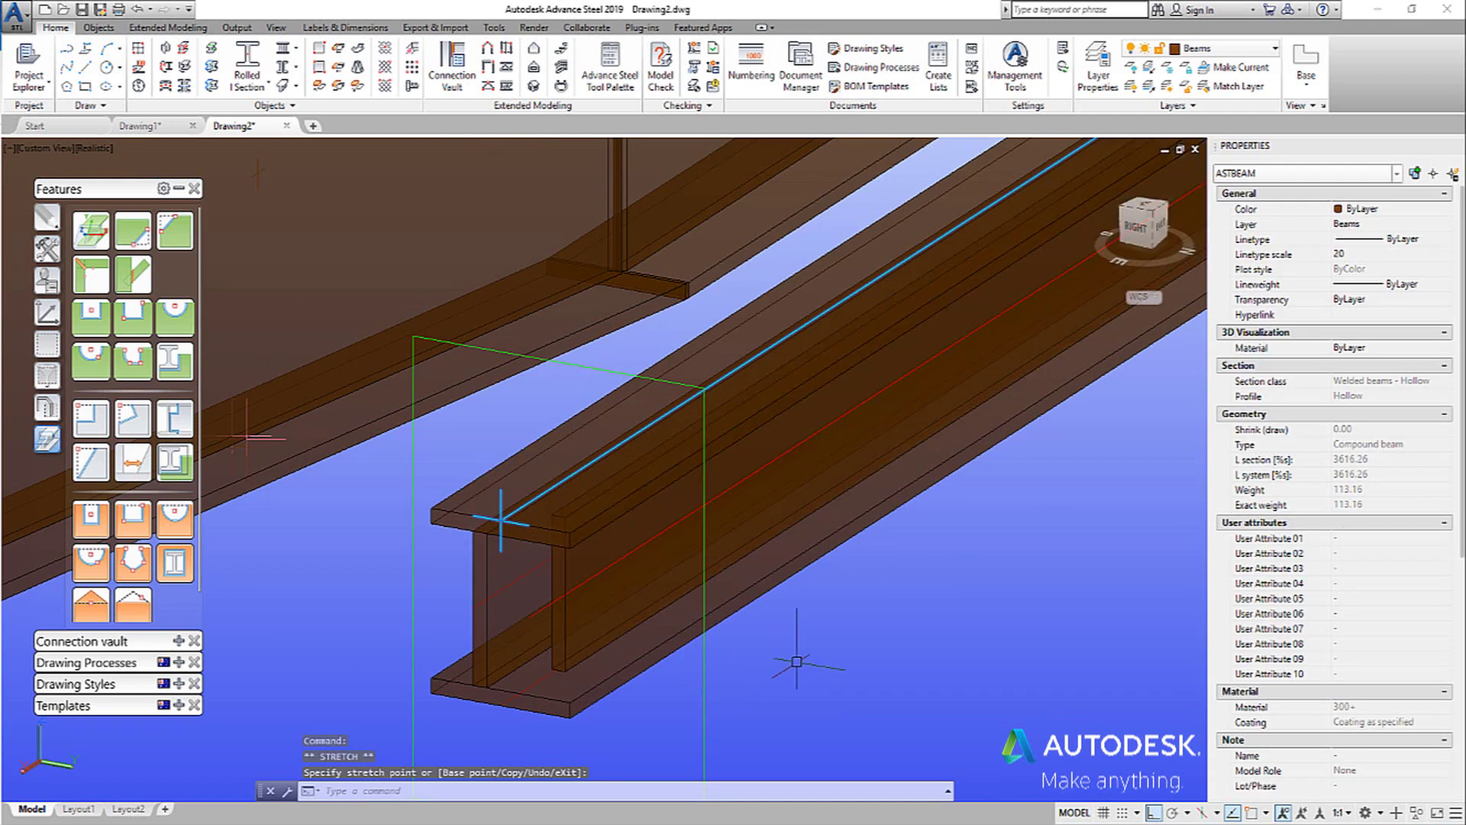
scroll(819, 590, "down", 4)
left_click(793, 620)
middle_click_drag(916, 612, 819, 527, "shift")
key("Escape")
key("Escape")
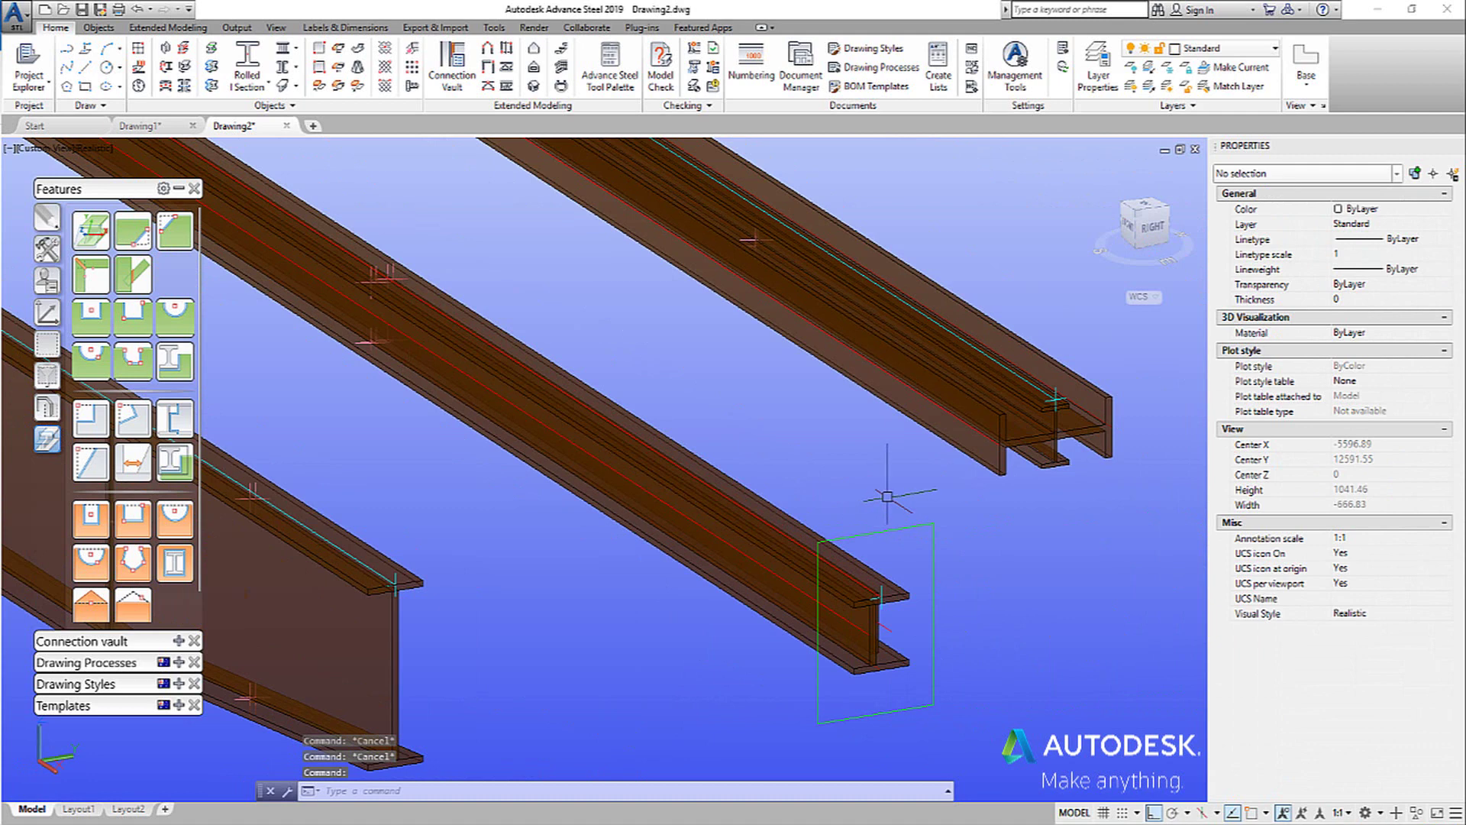
Step: Erase the shorten-beam feature from the middle beam's end
left_click(875, 514)
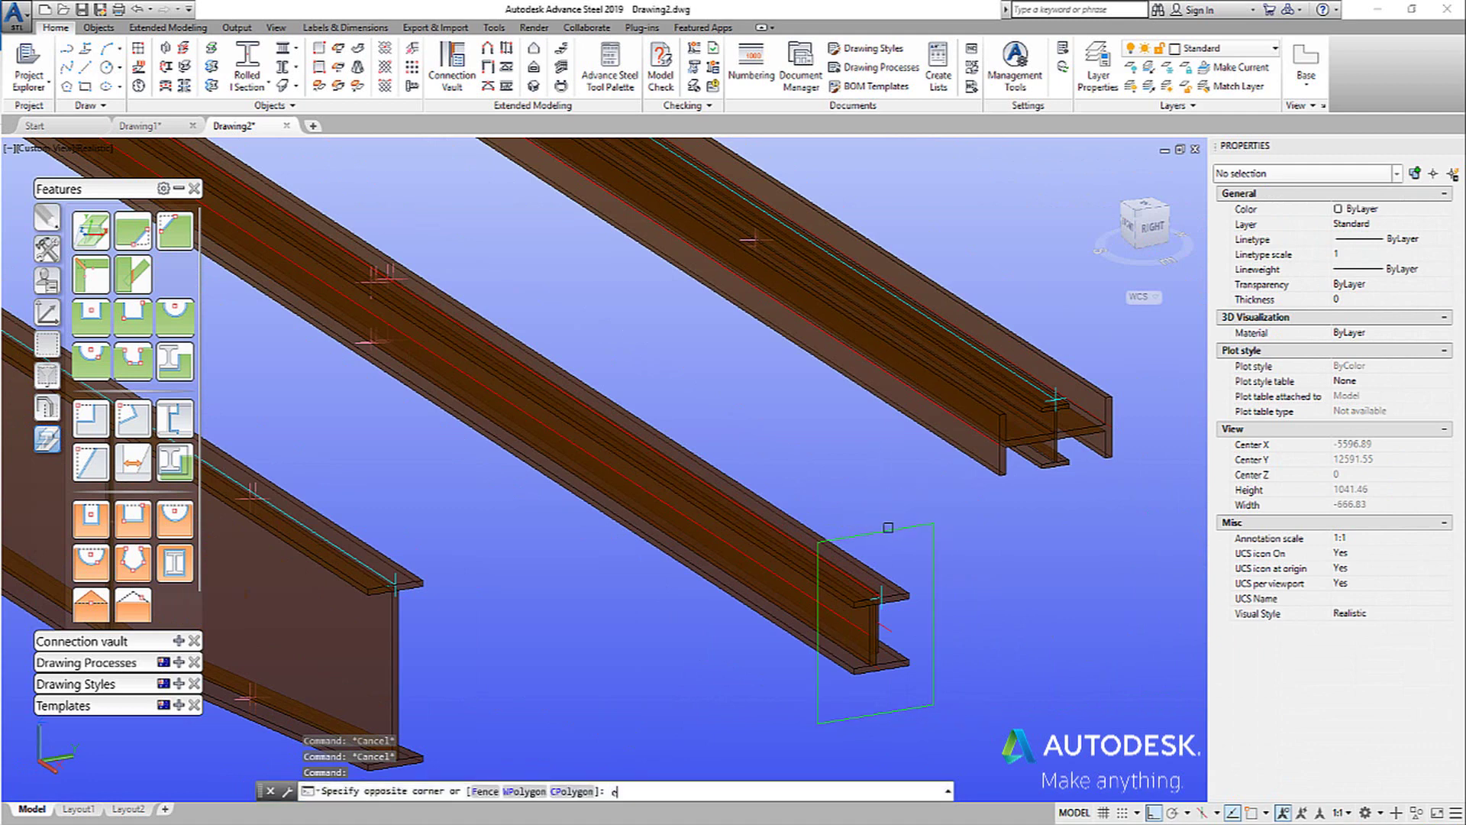
type("e")
key("Return")
key("Escape")
type("e")
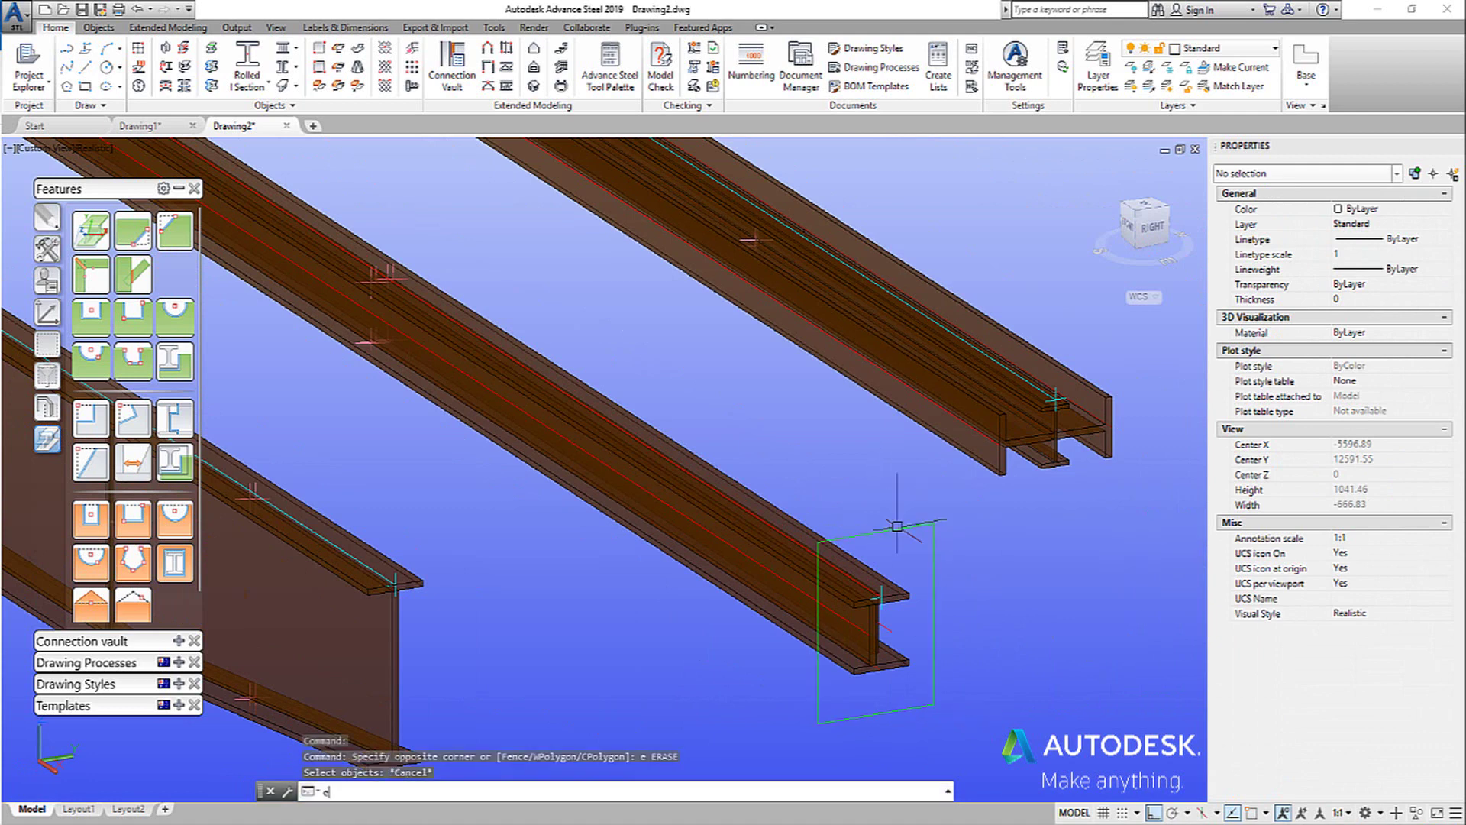
key("Return")
left_click(898, 526)
key("Return")
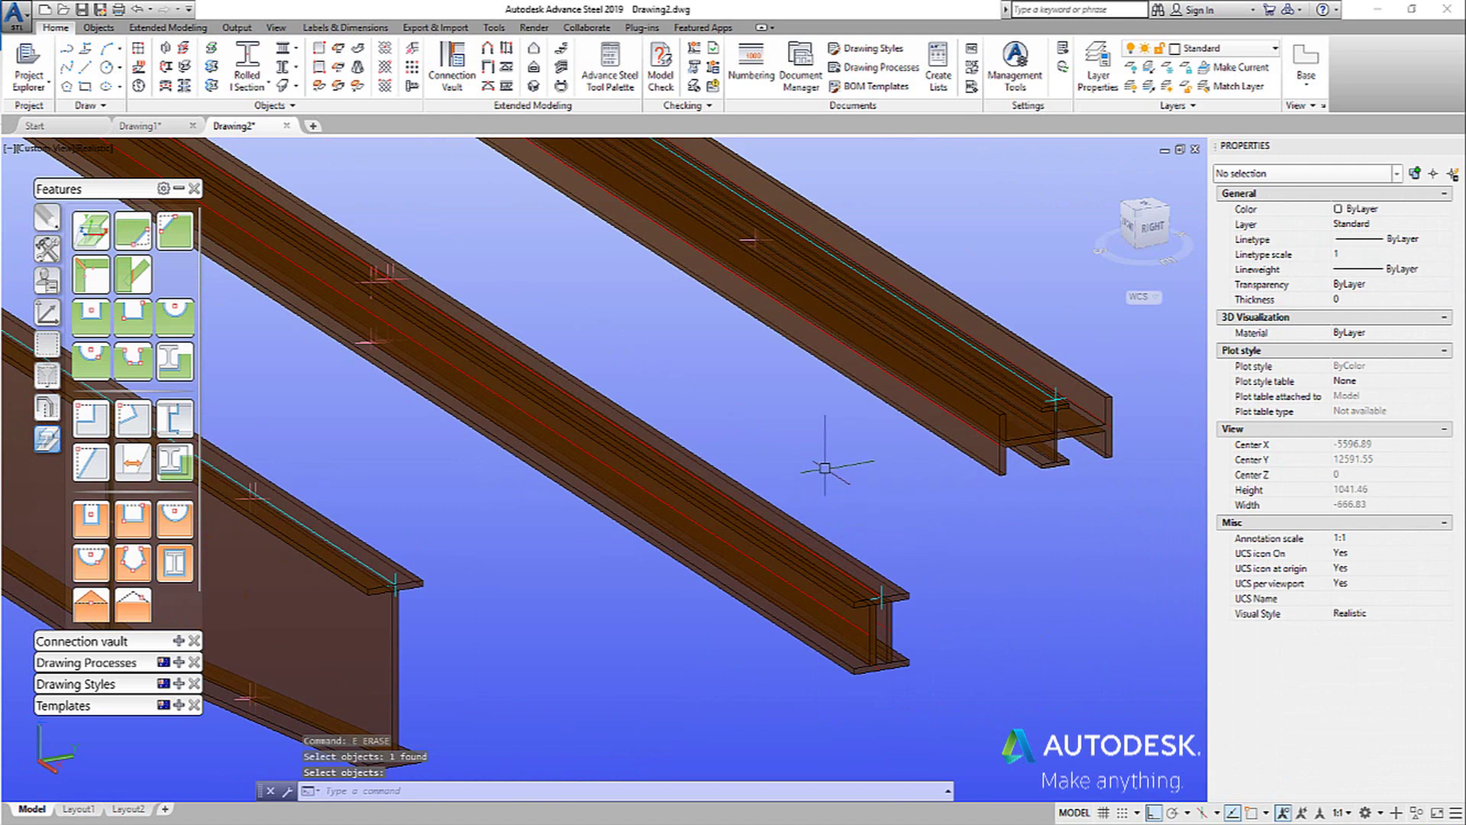
Step: Explode the middle compound beam with ASTOREXPLODECOMBI and check its separated flange and web
left_click(188, 88)
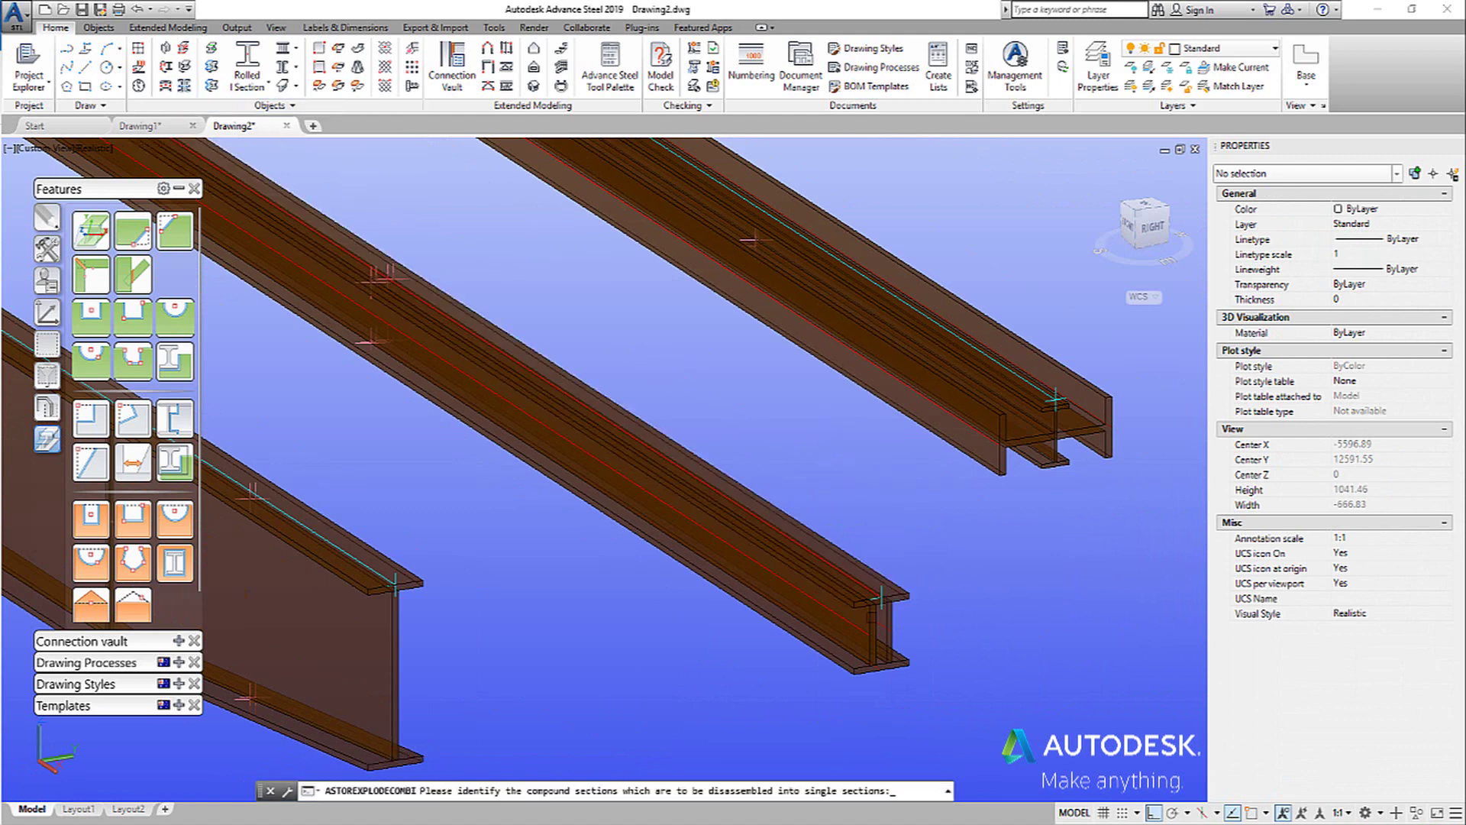
scroll(867, 606, "up", 5)
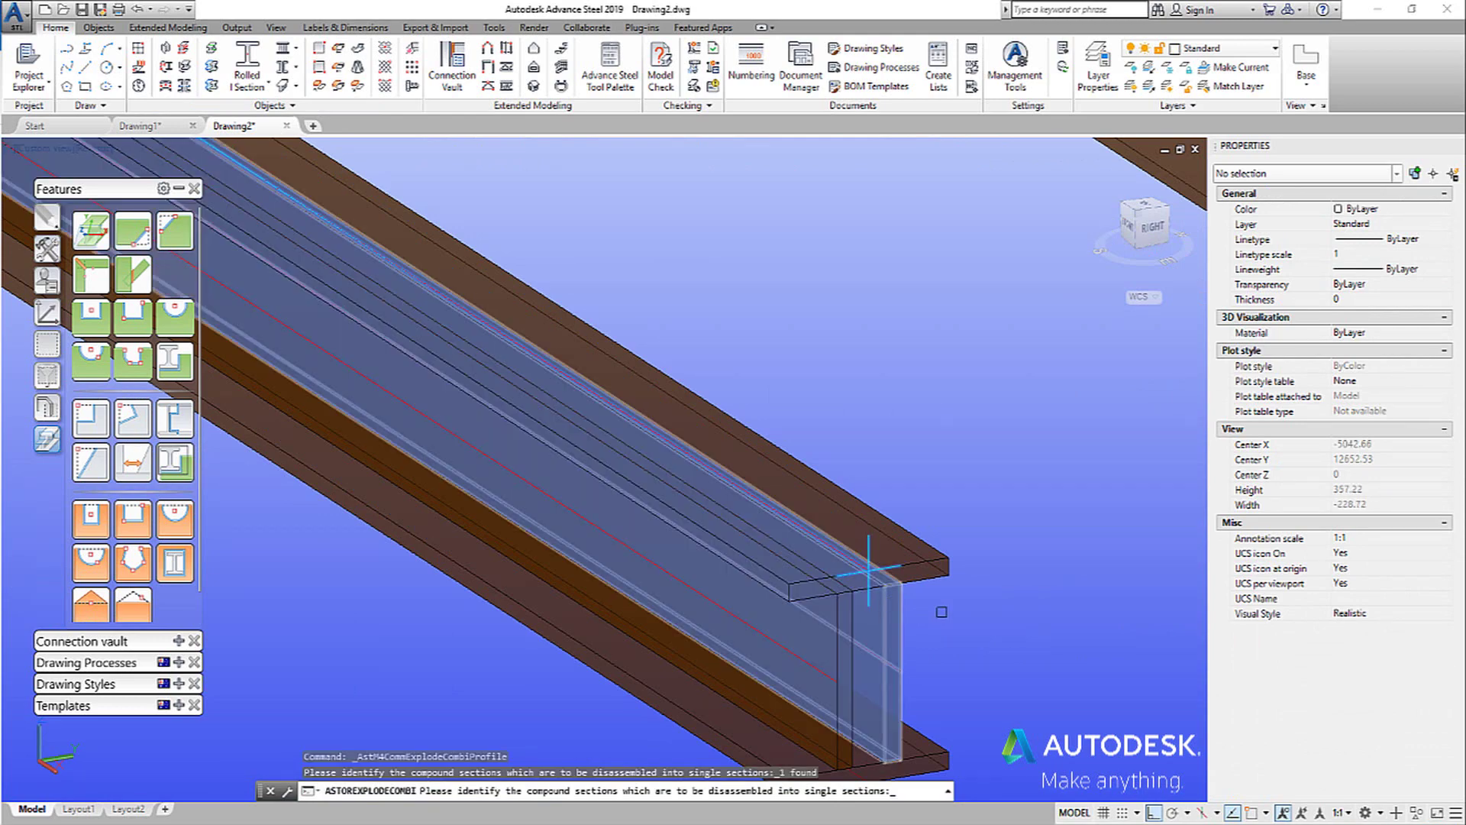
left_click(932, 605)
key("Escape")
left_click(940, 580)
key("Escape")
left_click(844, 654)
key("Escape")
left_click(926, 703)
key("Escape")
scroll(926, 508, "down", 2)
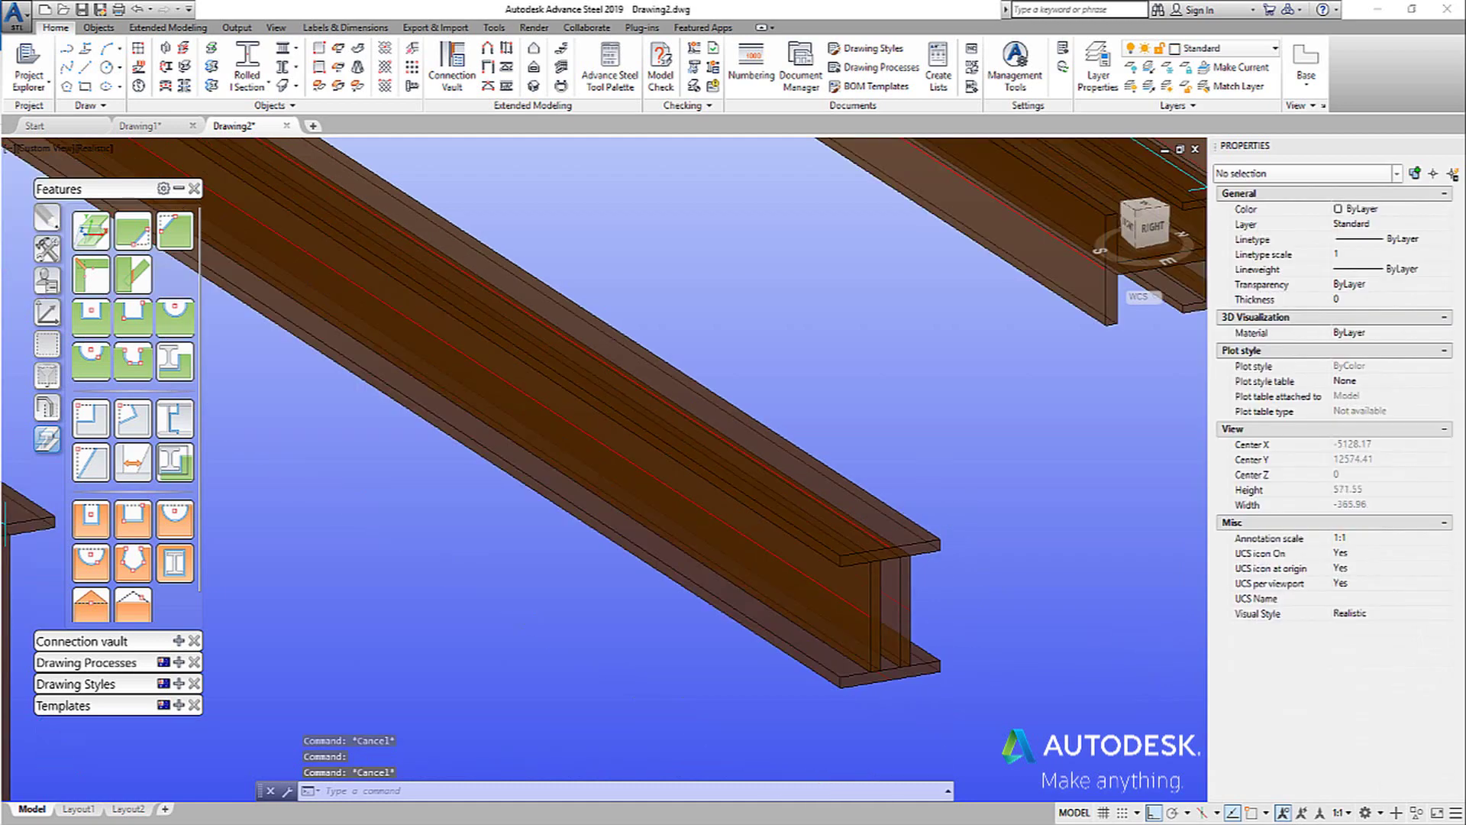
scroll(933, 489, "down", 4)
middle_click_drag(940, 469, 804, 465, "shift")
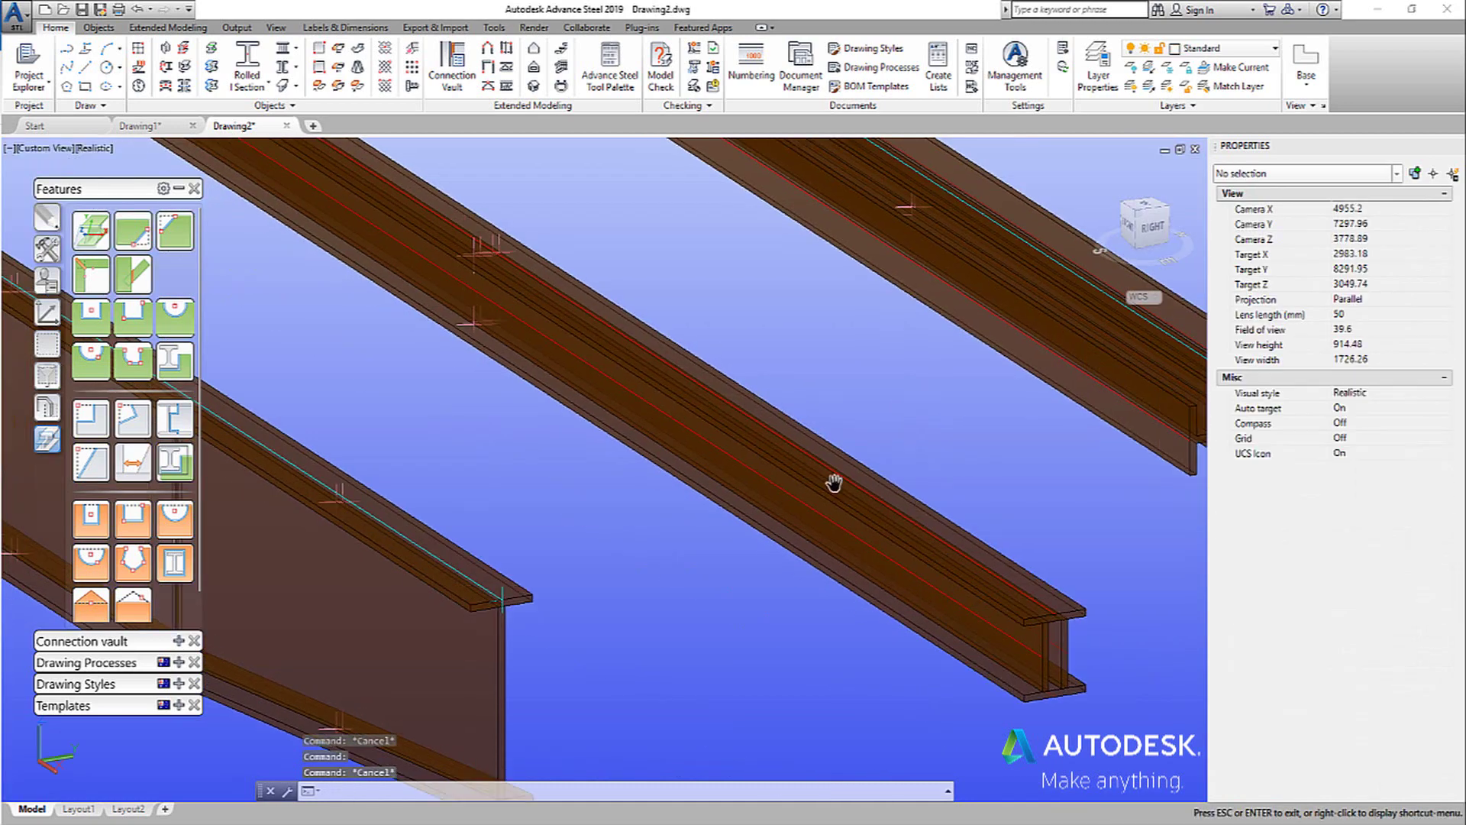
Step: Crossing-select and delete the middle beam's eight parts, then centre the two remaining beams
scroll(805, 465, "down", 4)
scroll(805, 465, "up", 3)
left_click(641, 304)
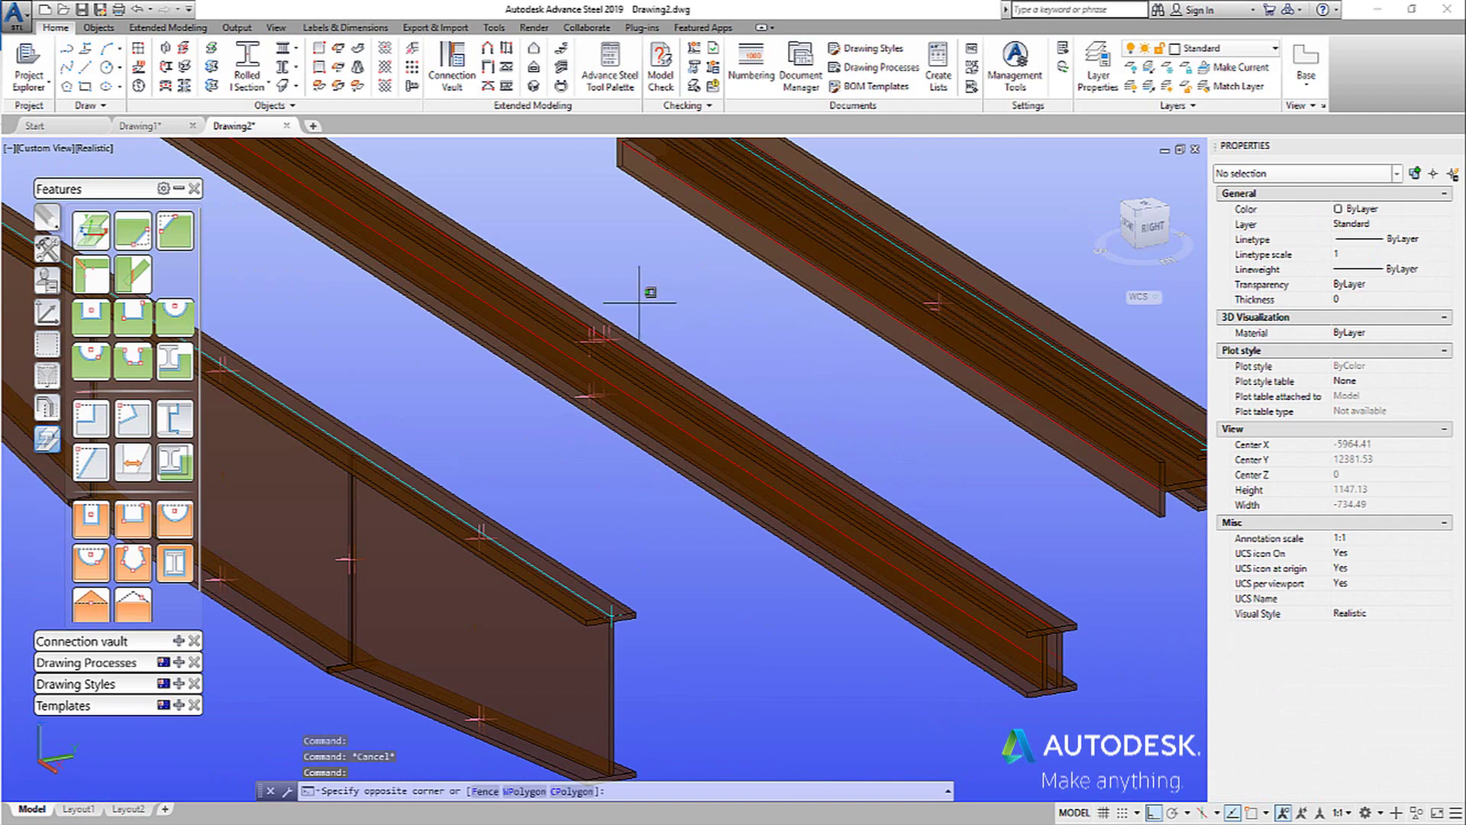
left_click(581, 400)
key("Delete")
middle_click_drag(774, 447, 614, 472, "shift")
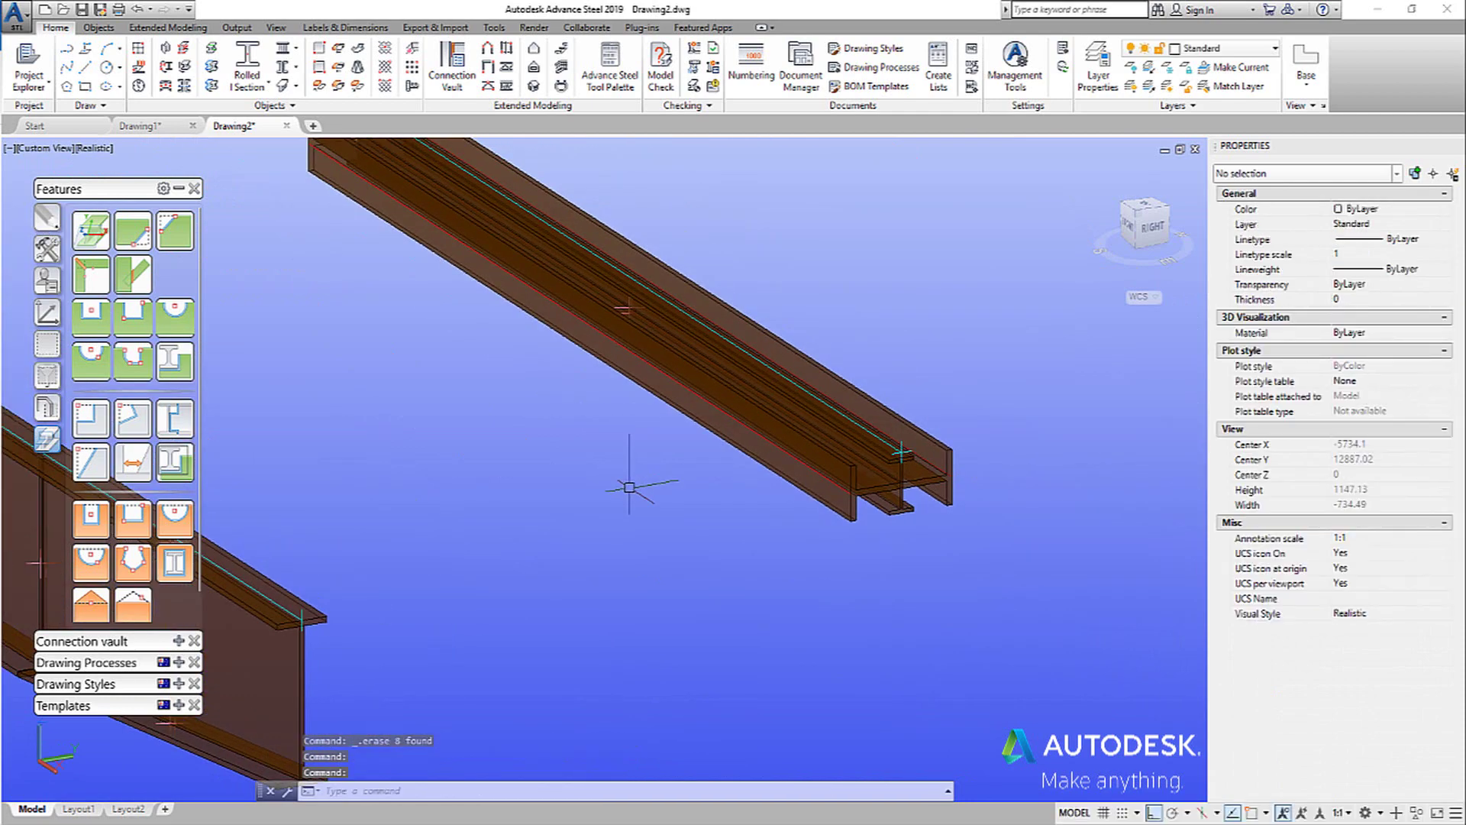
left_click(854, 505)
key("Escape")
scroll(609, 376, "down", 5)
middle_click_drag(485, 347, 524, 328)
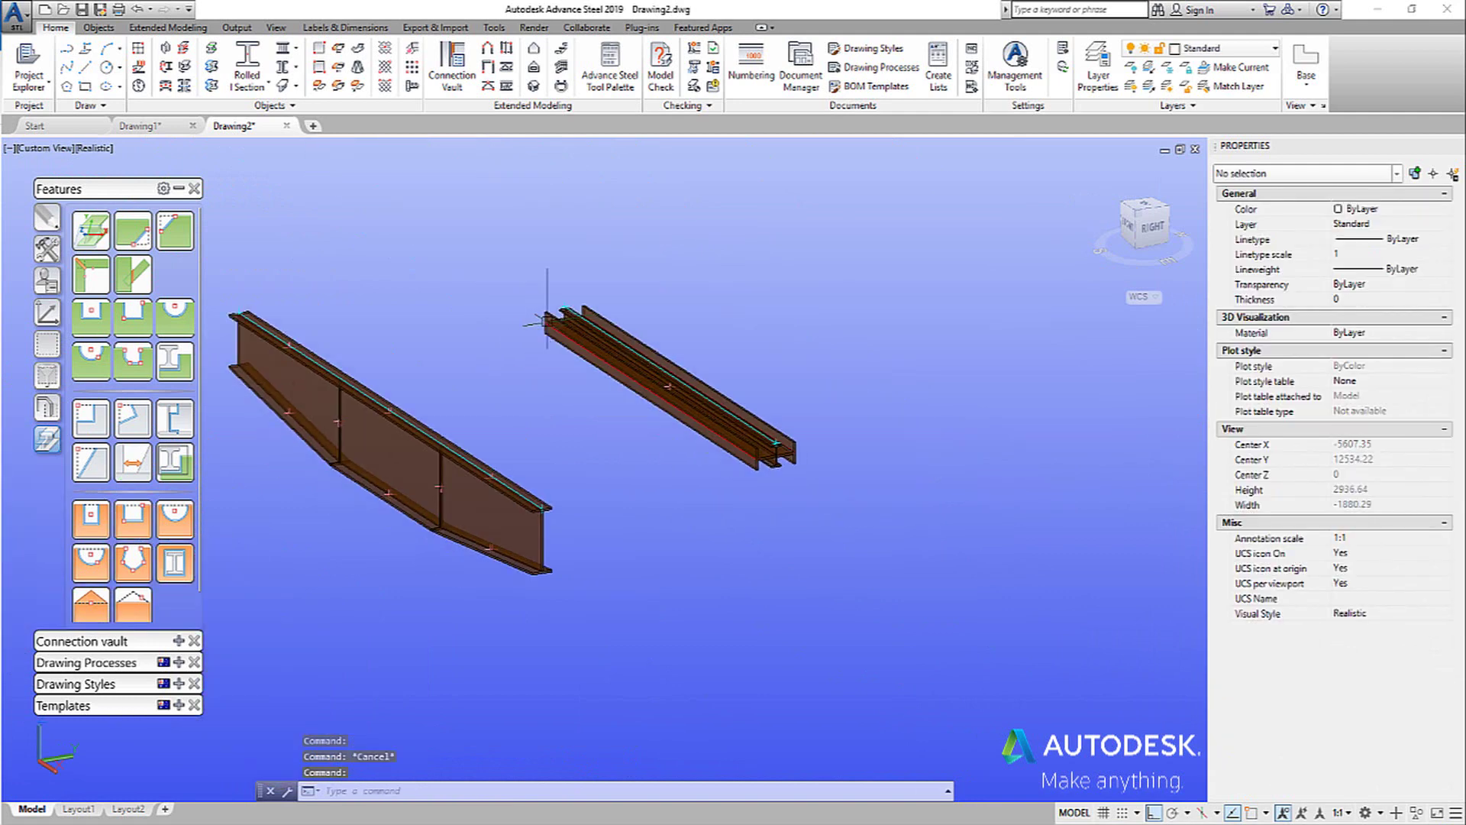
Step: Run numbering with the SP: 1000,1001...MP:1,2,3 method and show the SP list
left_click(753, 75)
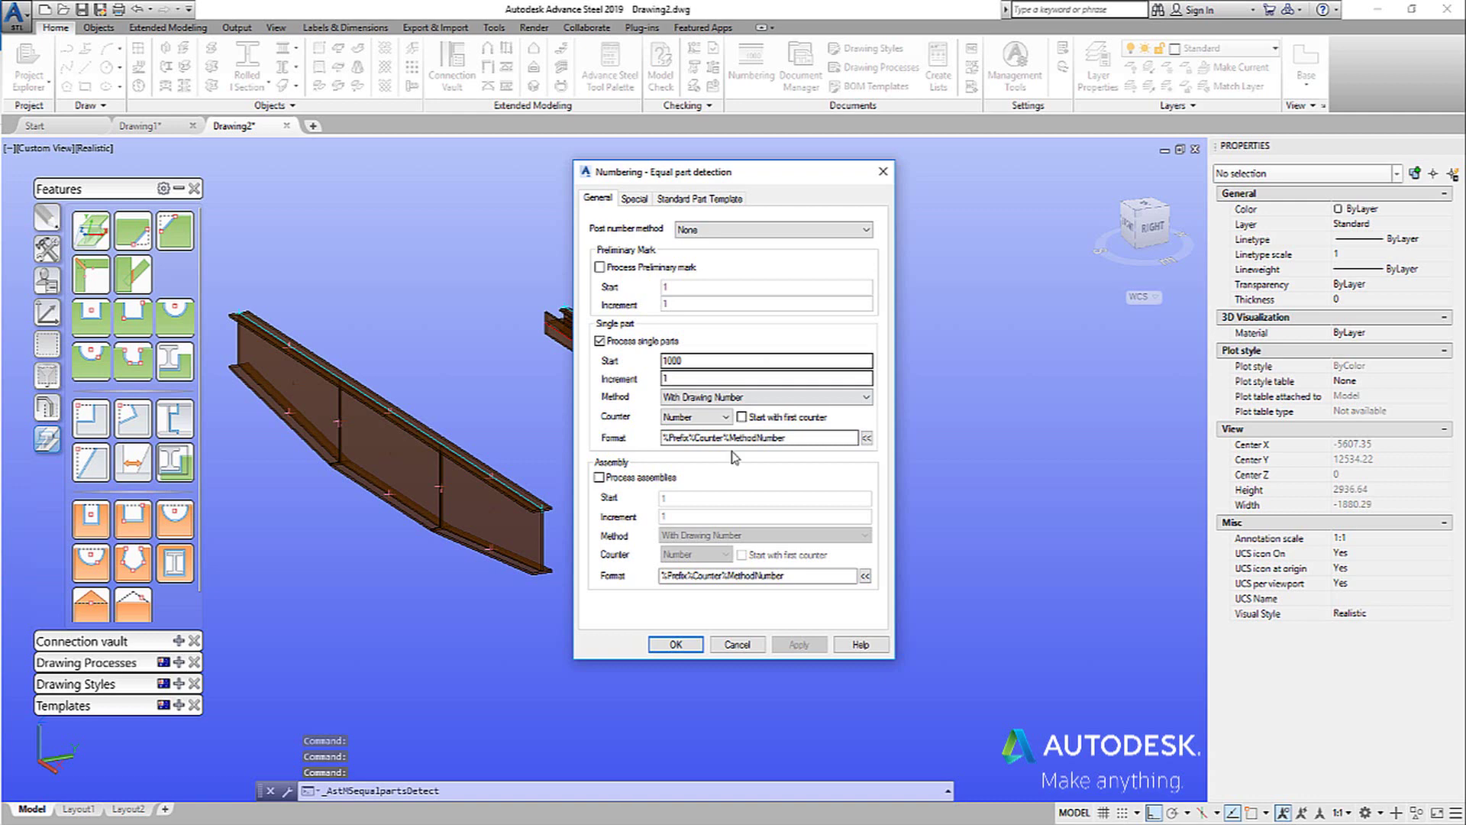
left_click(726, 397)
left_click(718, 412)
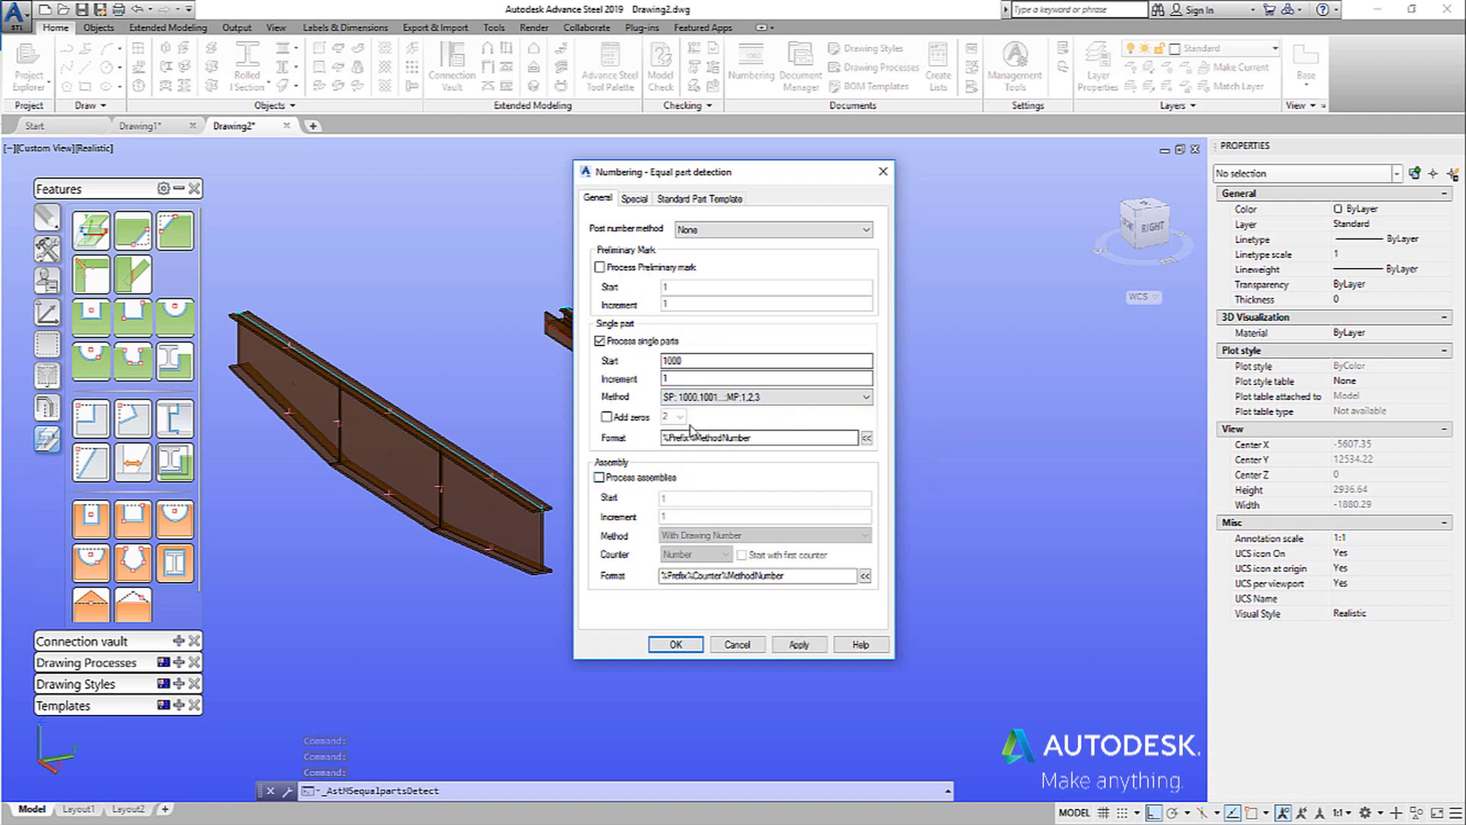
left_click(677, 644)
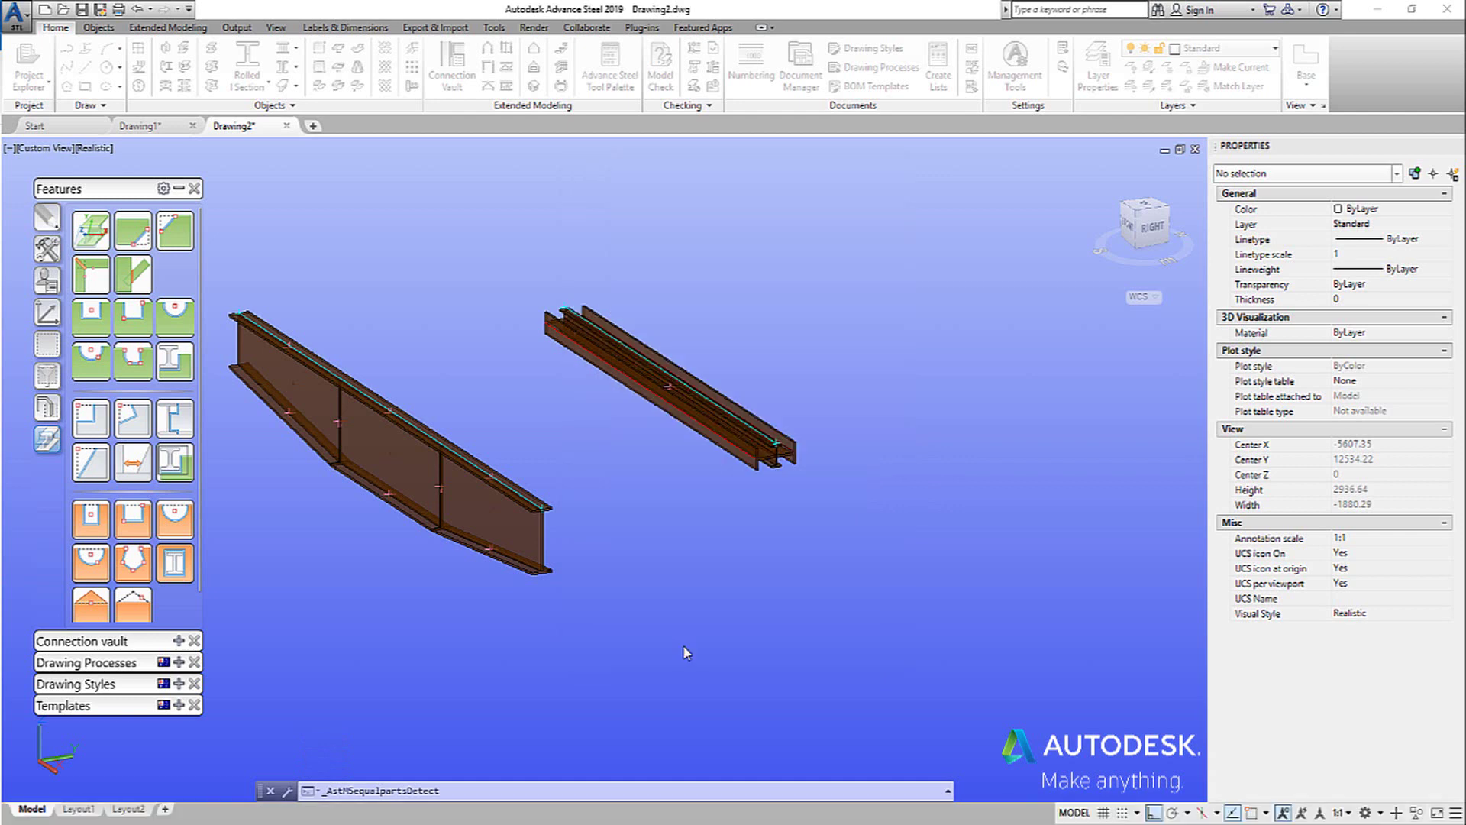
left_click(310, 544)
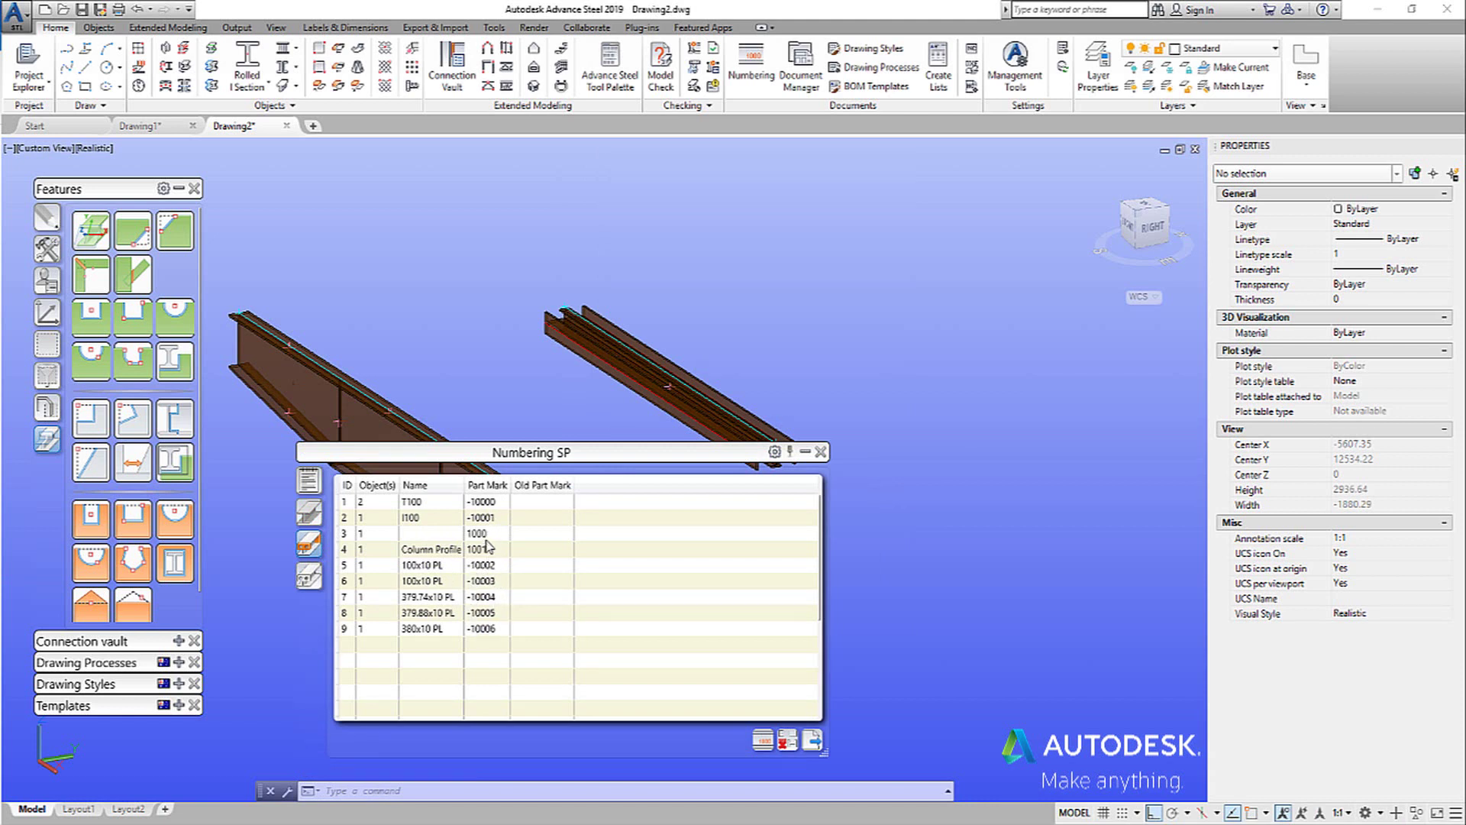
Step: Set the compound beam's Behaviour to Separate beams
left_click_drag(543, 452, 864, 418)
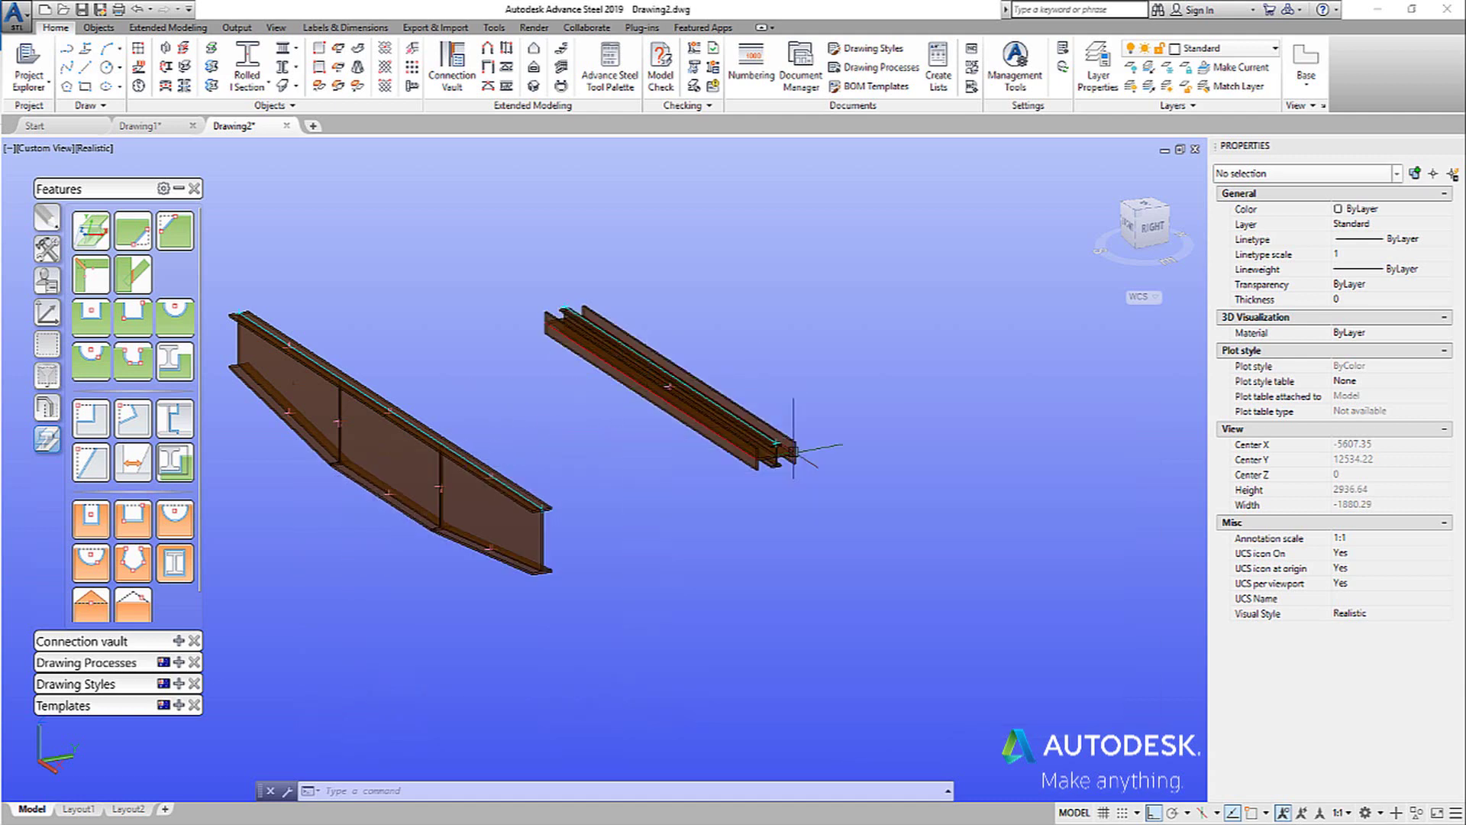
double_click(715, 451)
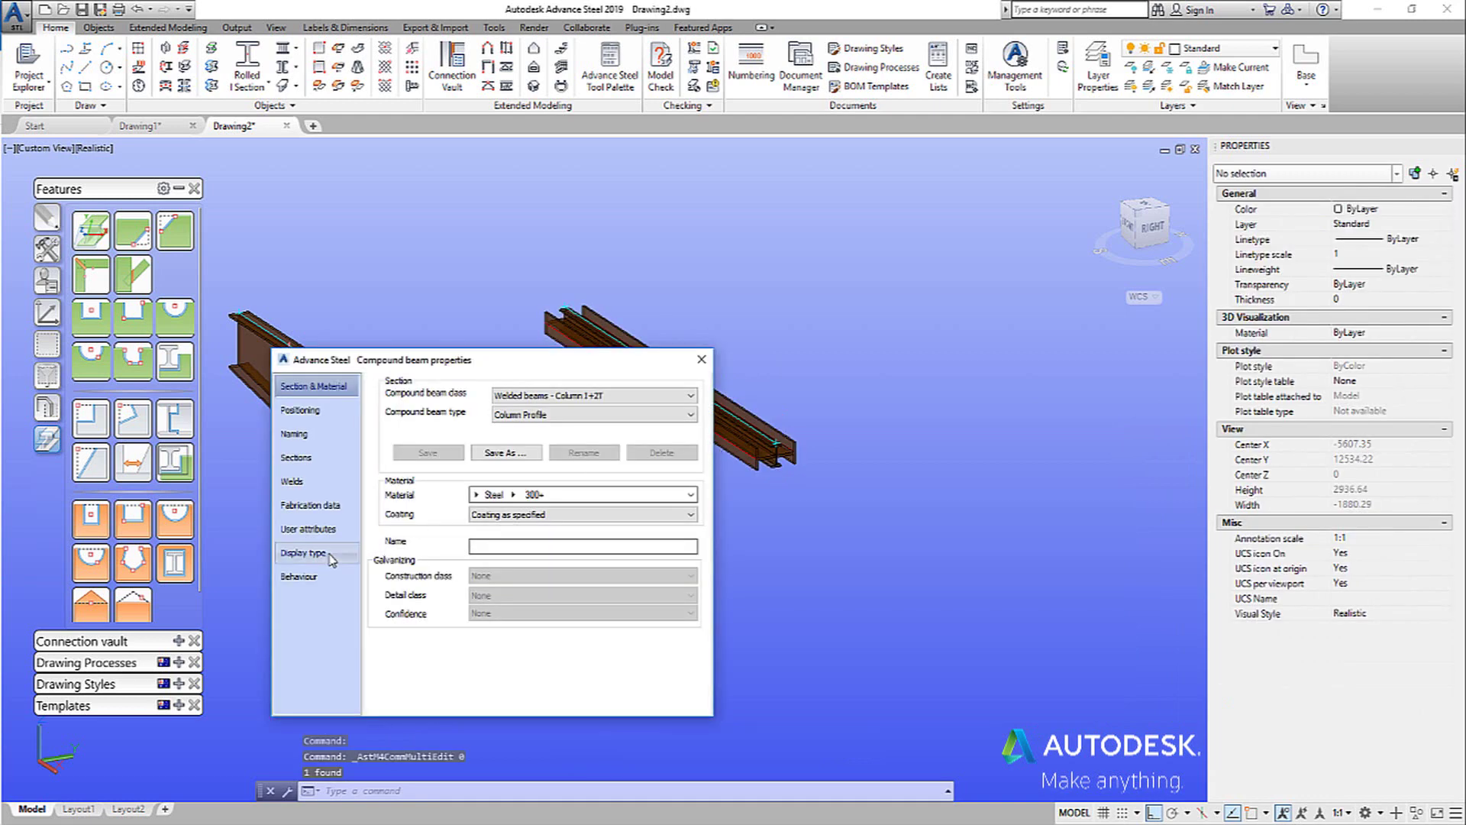
left_click(302, 577)
left_click(410, 632)
left_click(701, 359)
Step: Set the tapered beam's Behaviour to Separate beams and reopen the Numbering settings
double_click(518, 497)
scroll(319, 672, "down", 3)
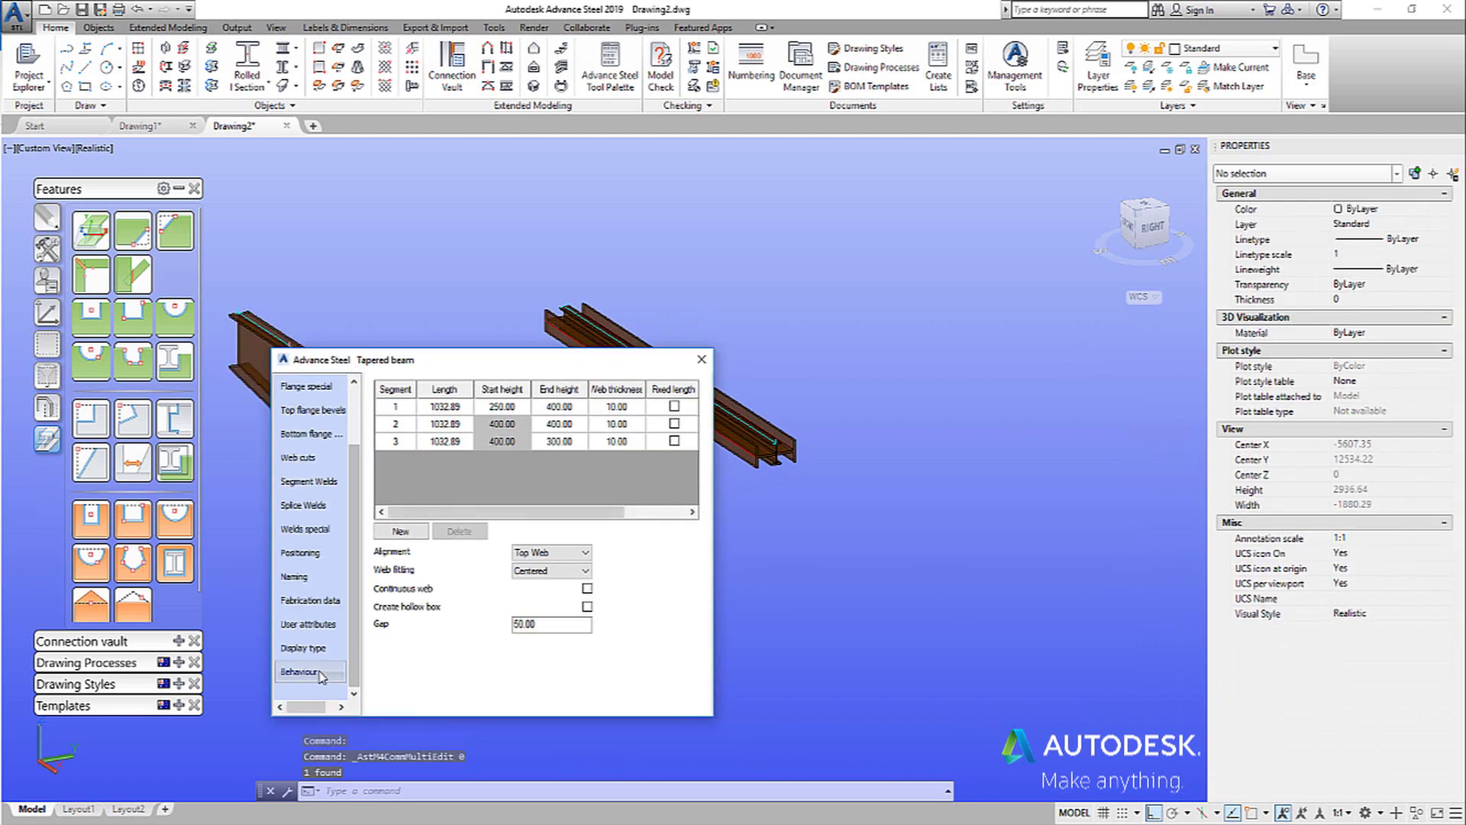
left_click(299, 671)
left_click(436, 633)
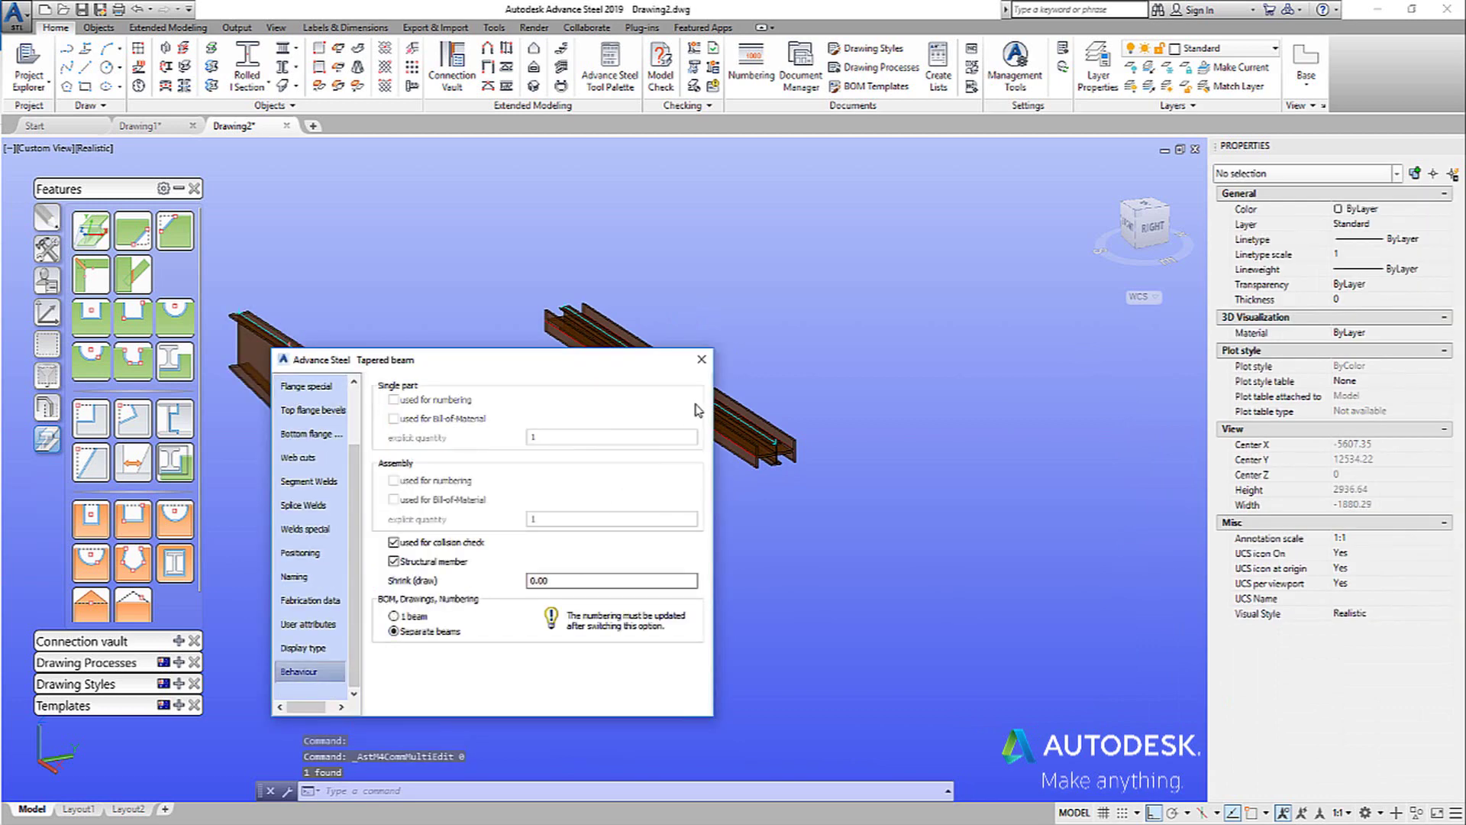
left_click(701, 358)
left_click(752, 65)
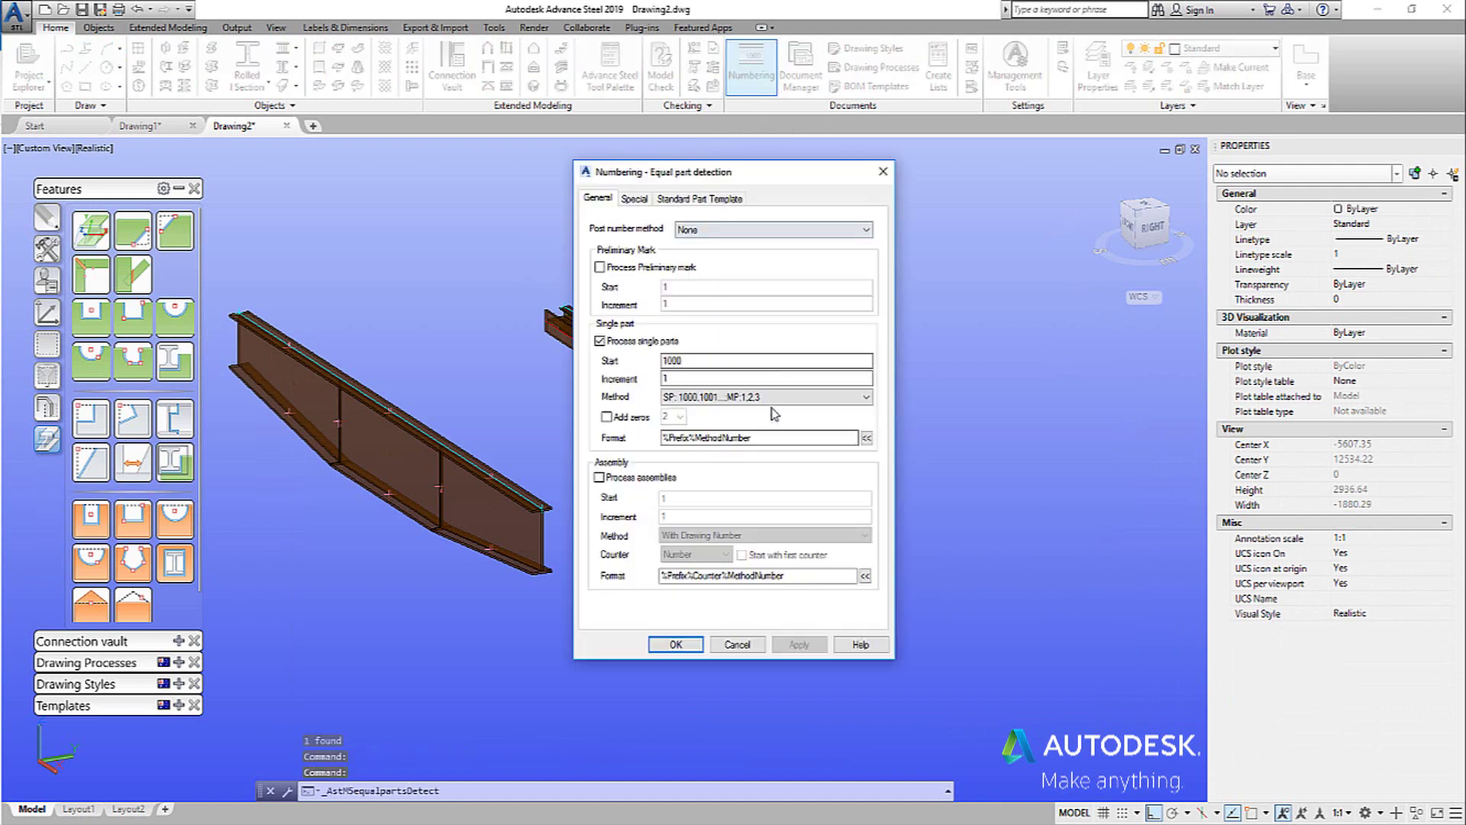
Step: Rerun numbering and open the single-part mark list
left_click(687, 646)
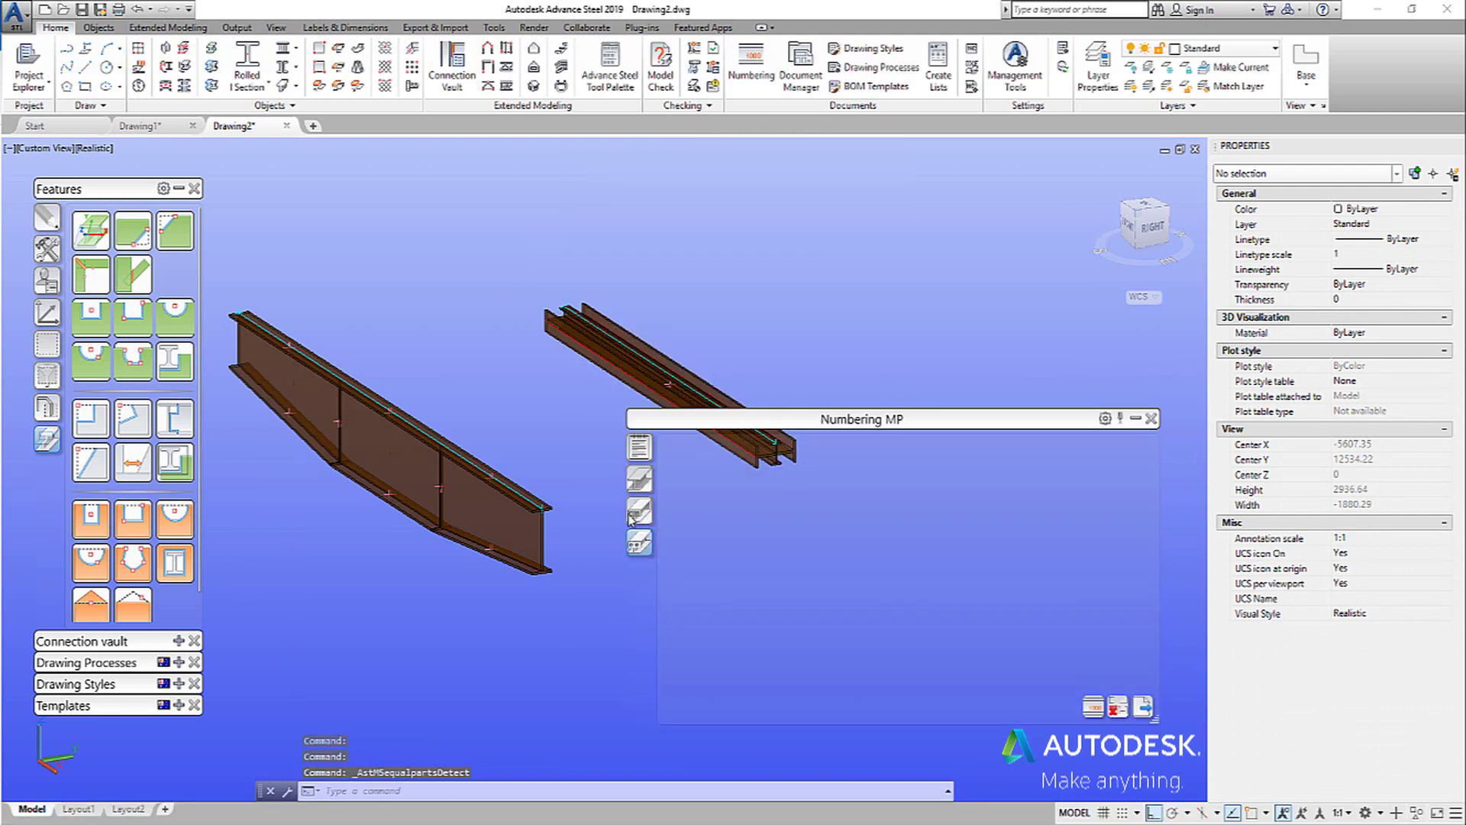
left_click(638, 511)
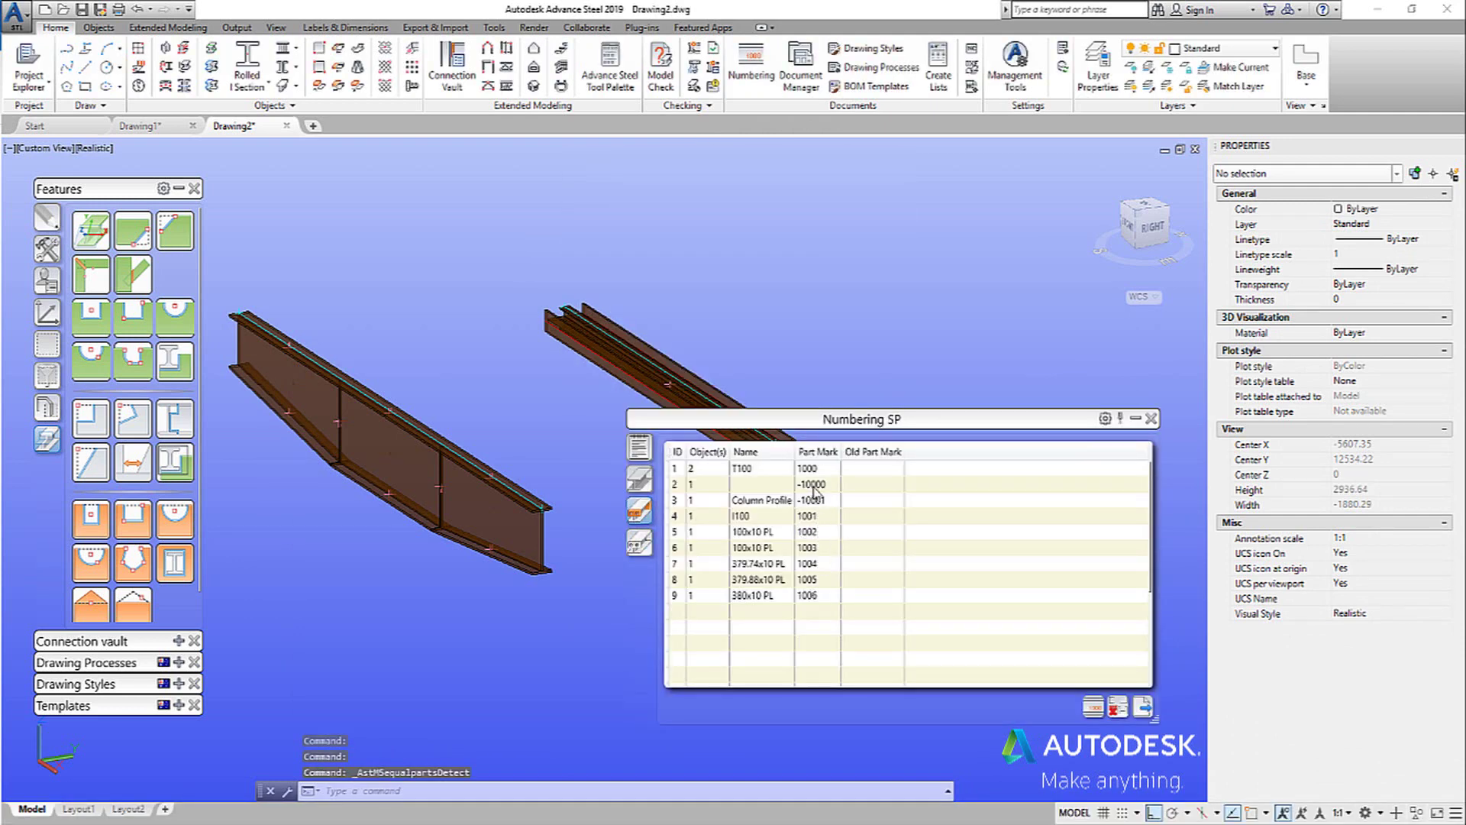